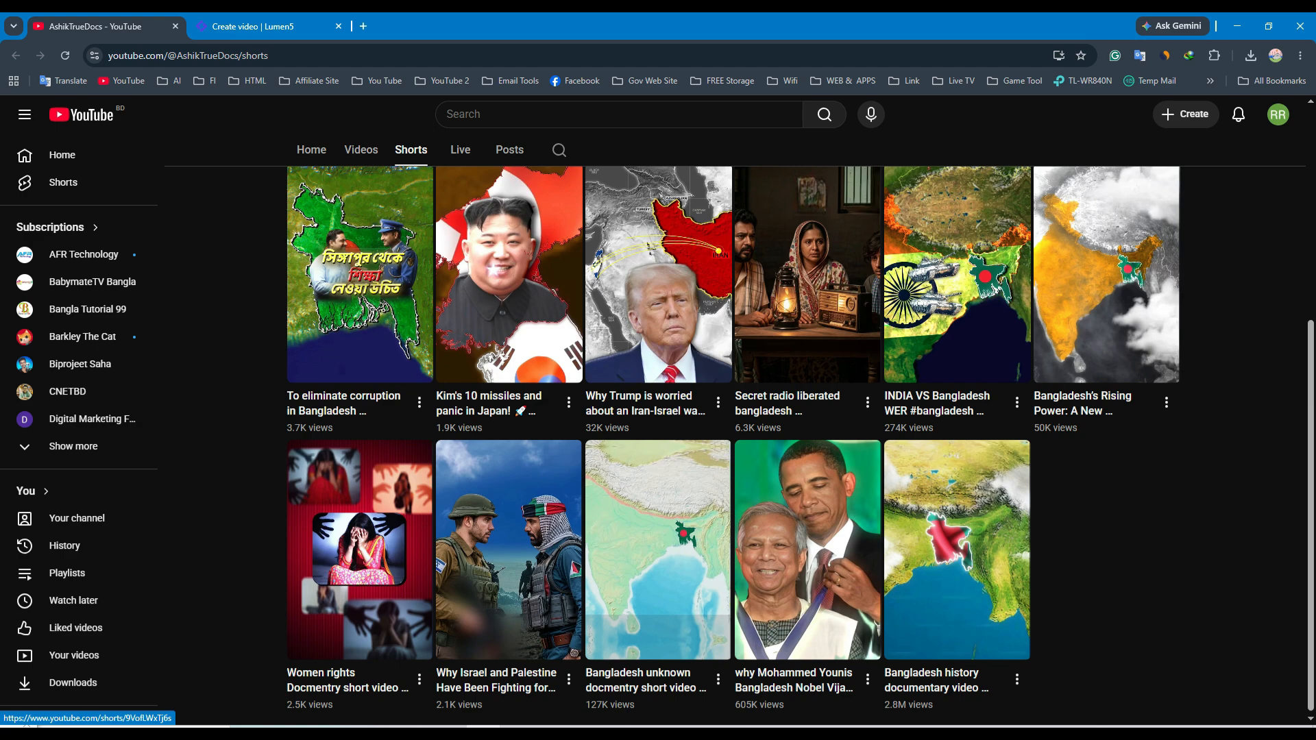
Switch to Lumen5 and choose the vertical Vision template for a new voiceover-based video
key(ctrl+Tab)
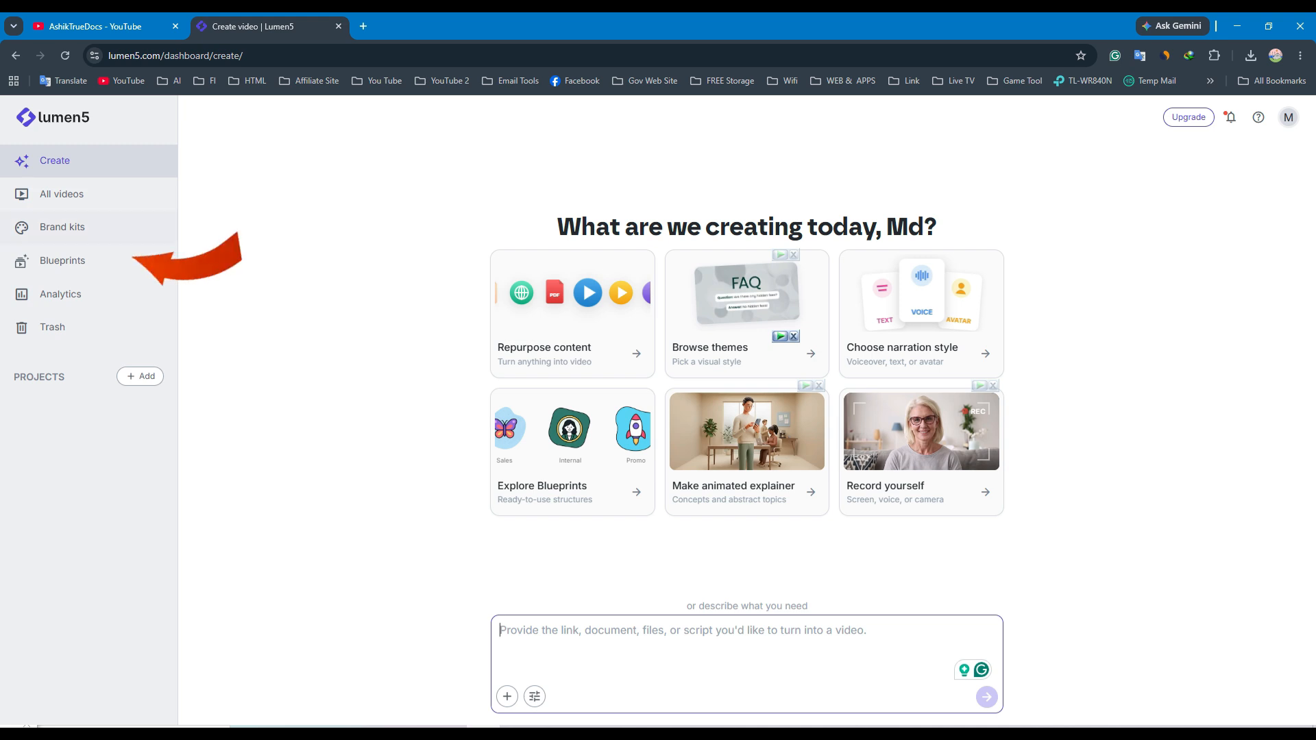
click(61, 194)
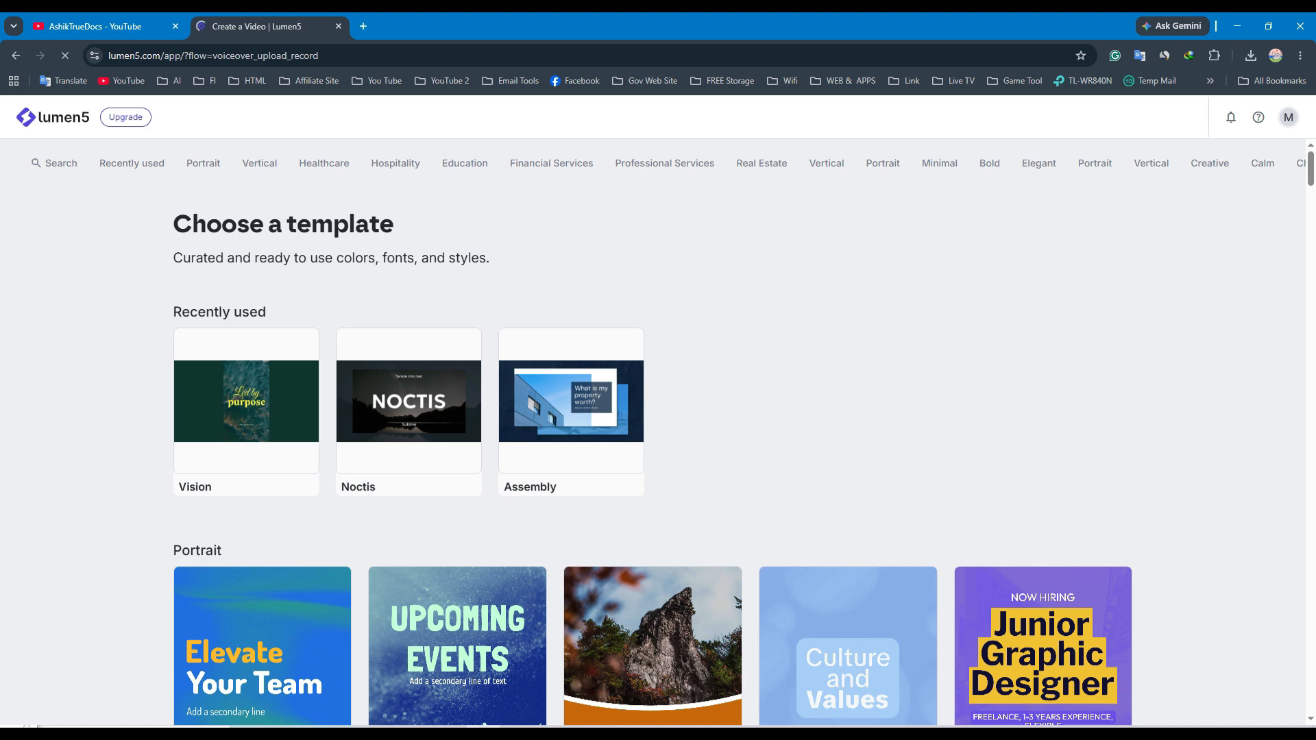
scroll(849, 343, down, 12)
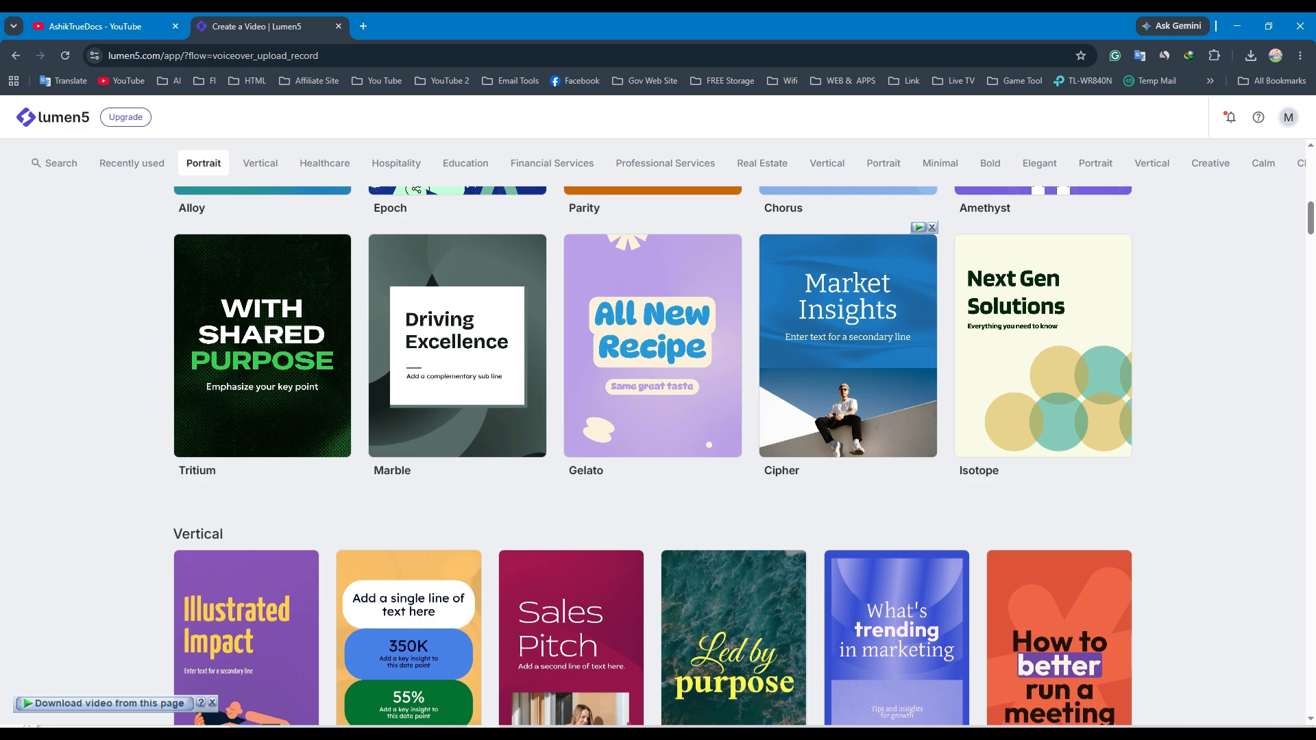
scroll(652, 452, up, 4)
scroll(653, 454, down, 5)
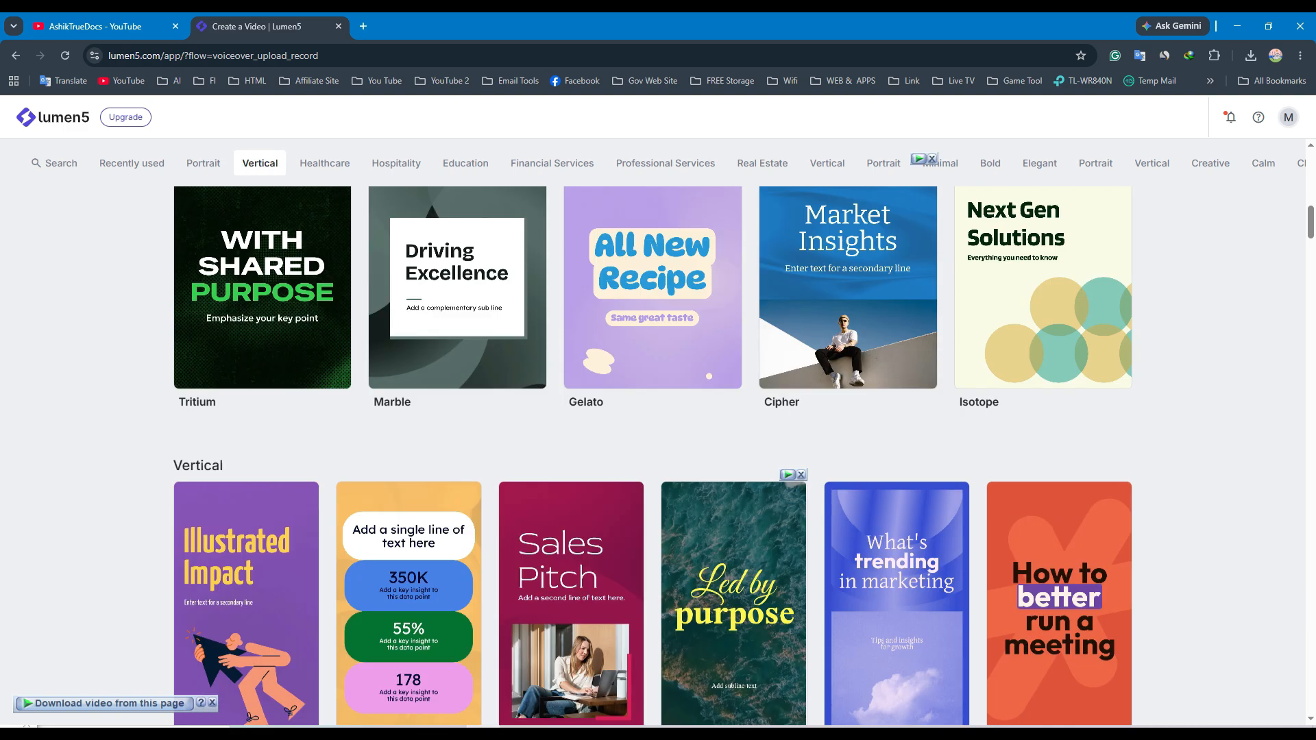
scroll(734, 480, down, 2)
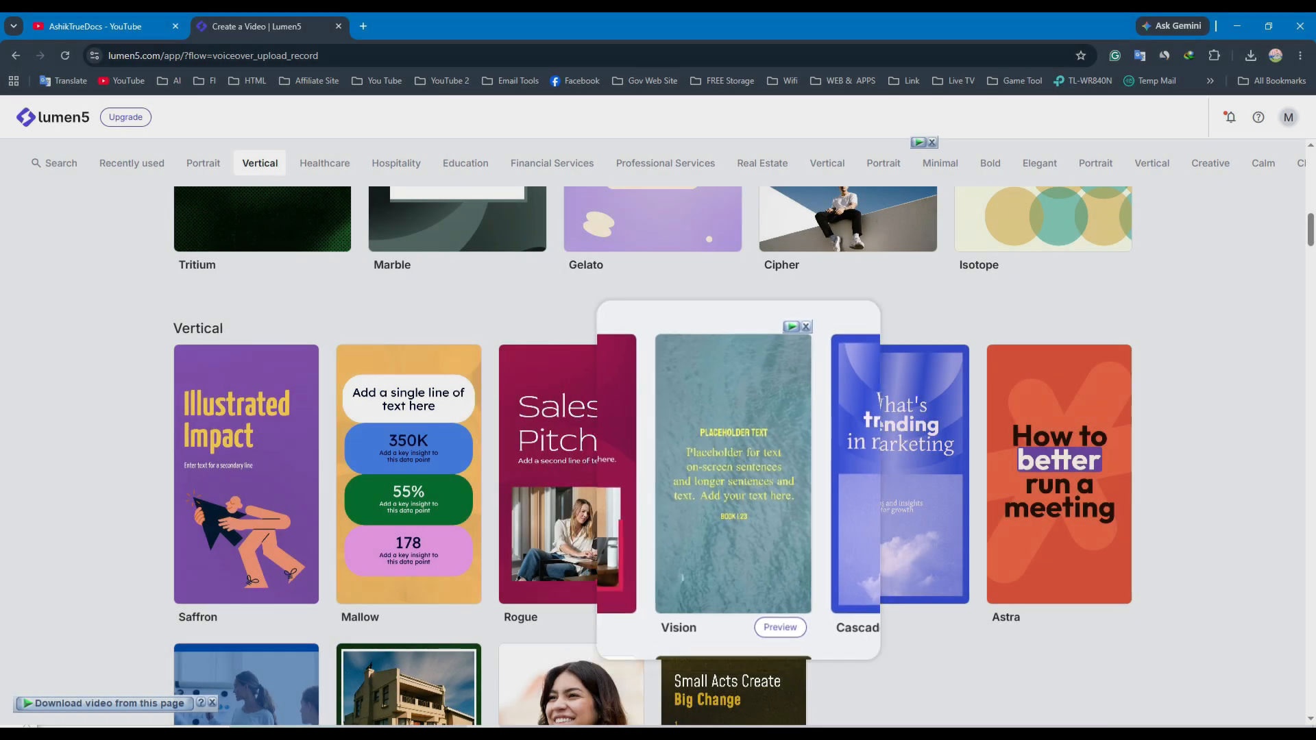
click(781, 633)
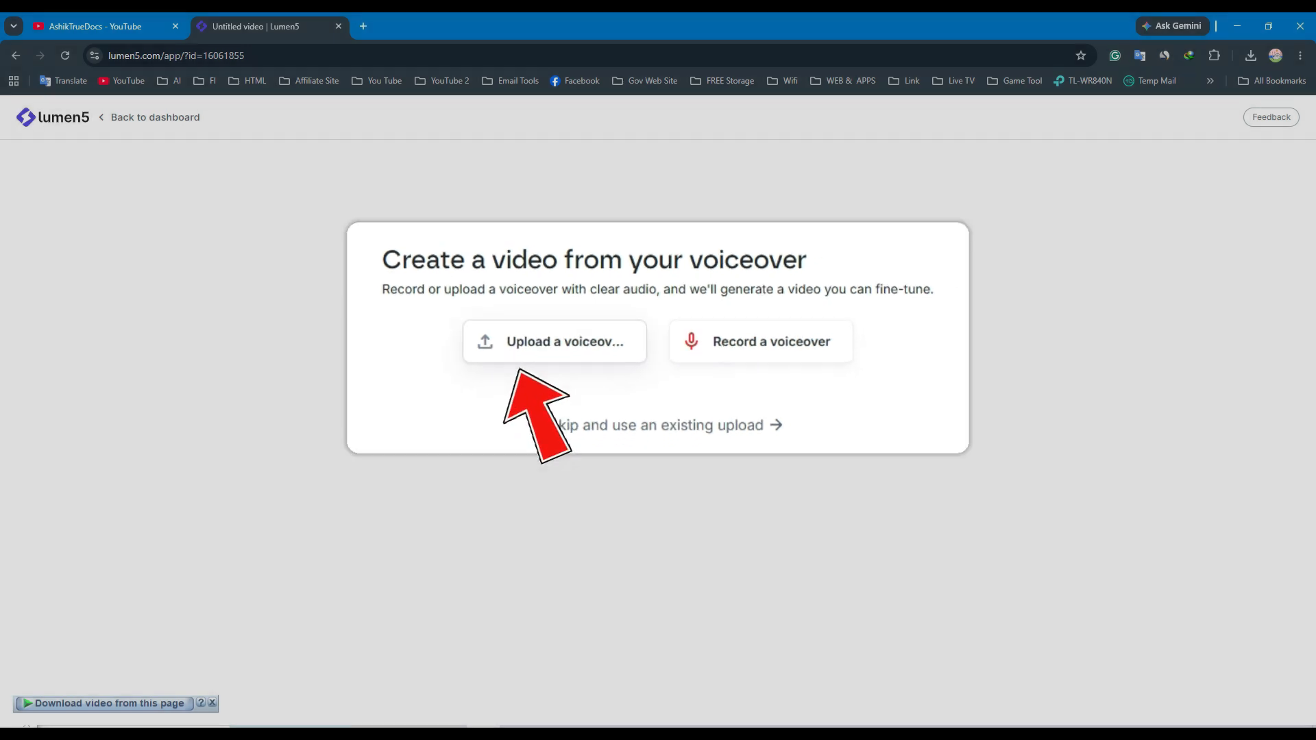
Upload the voiceover "Generated Audio August 12, 2026 - 8_59PM.wav" from the Desktop to generate the video
click(534, 343)
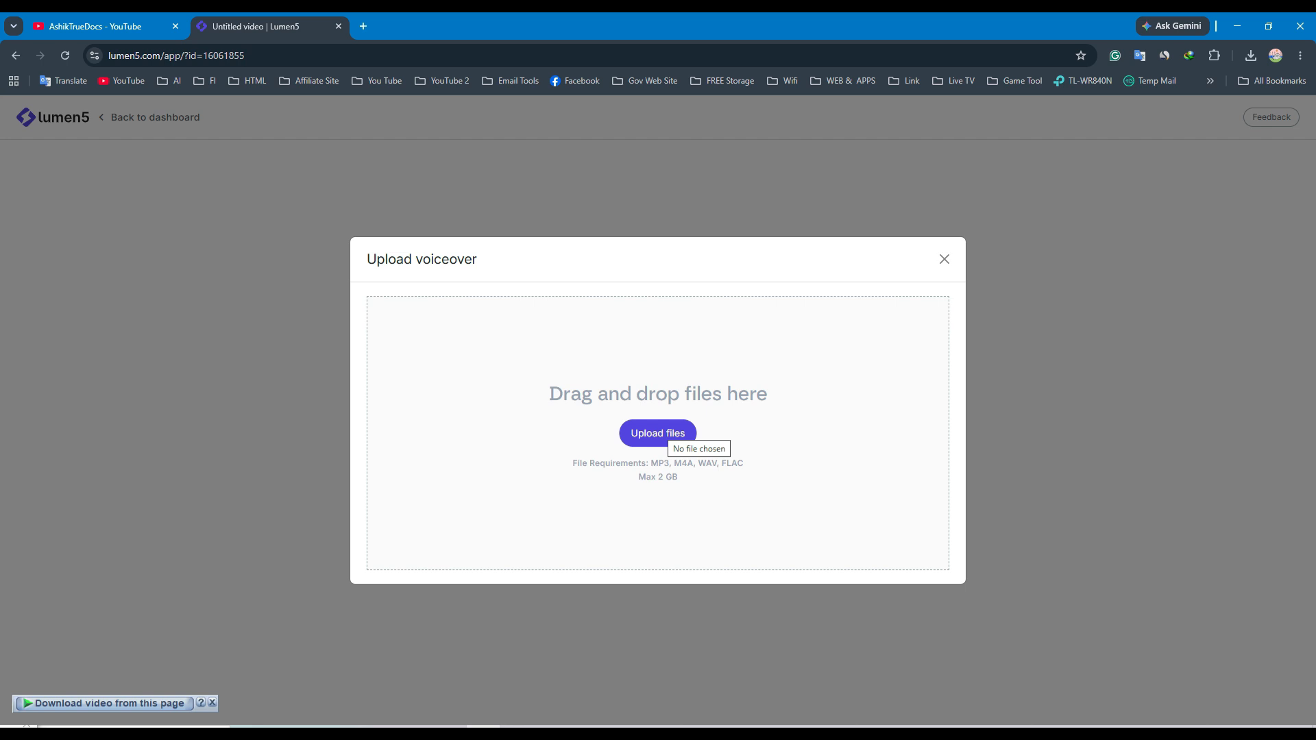
click(669, 432)
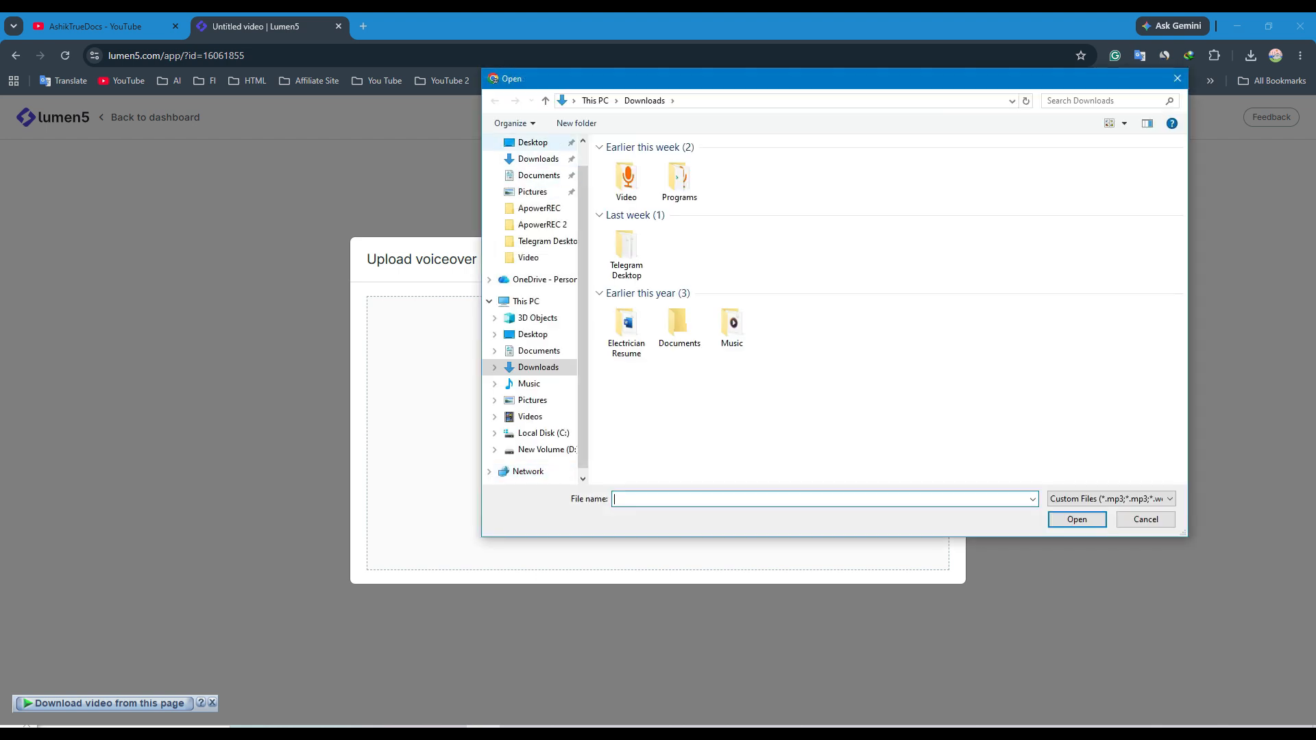
click(533, 143)
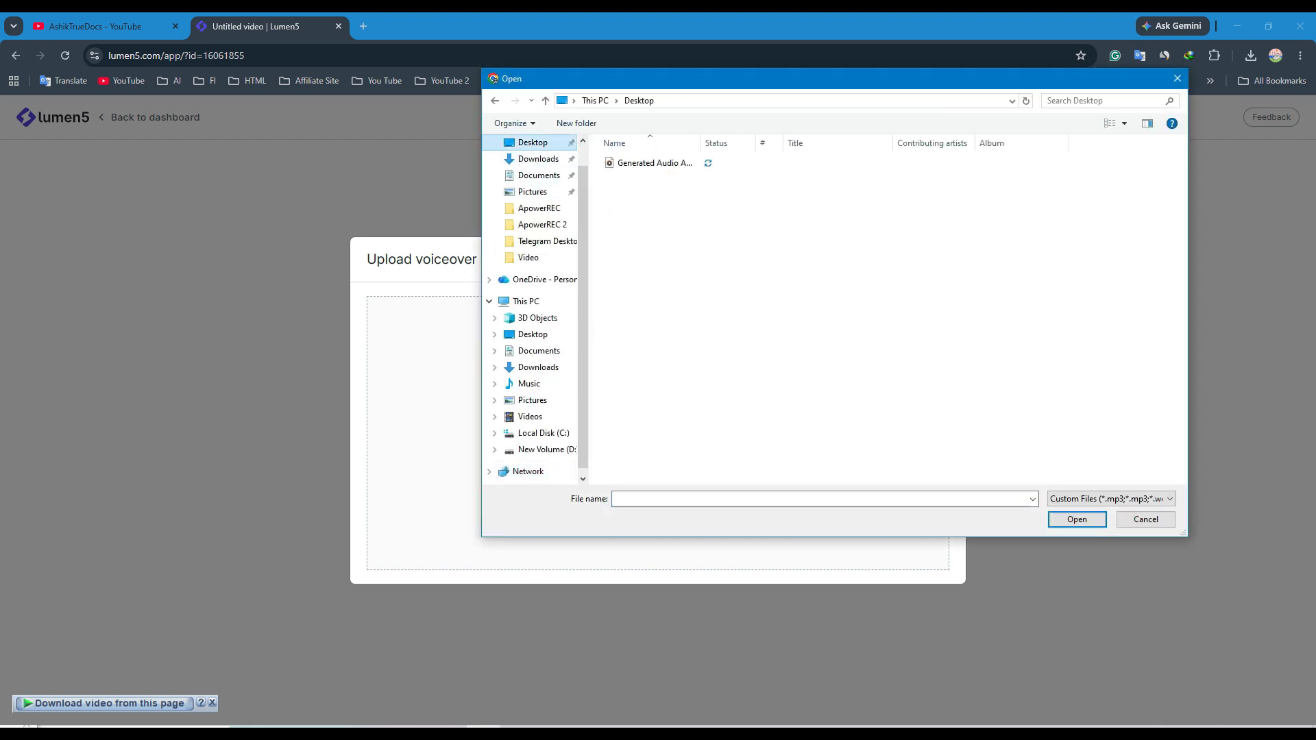
click(654, 163)
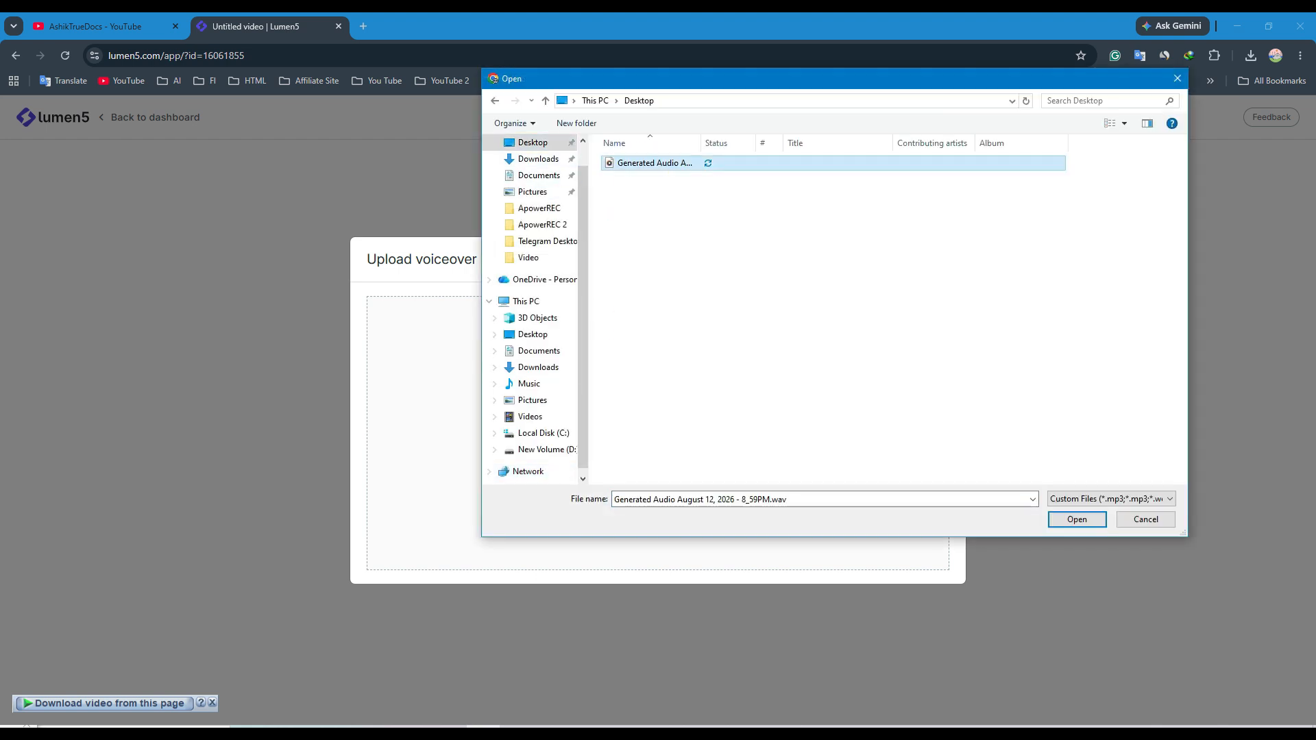
click(1077, 519)
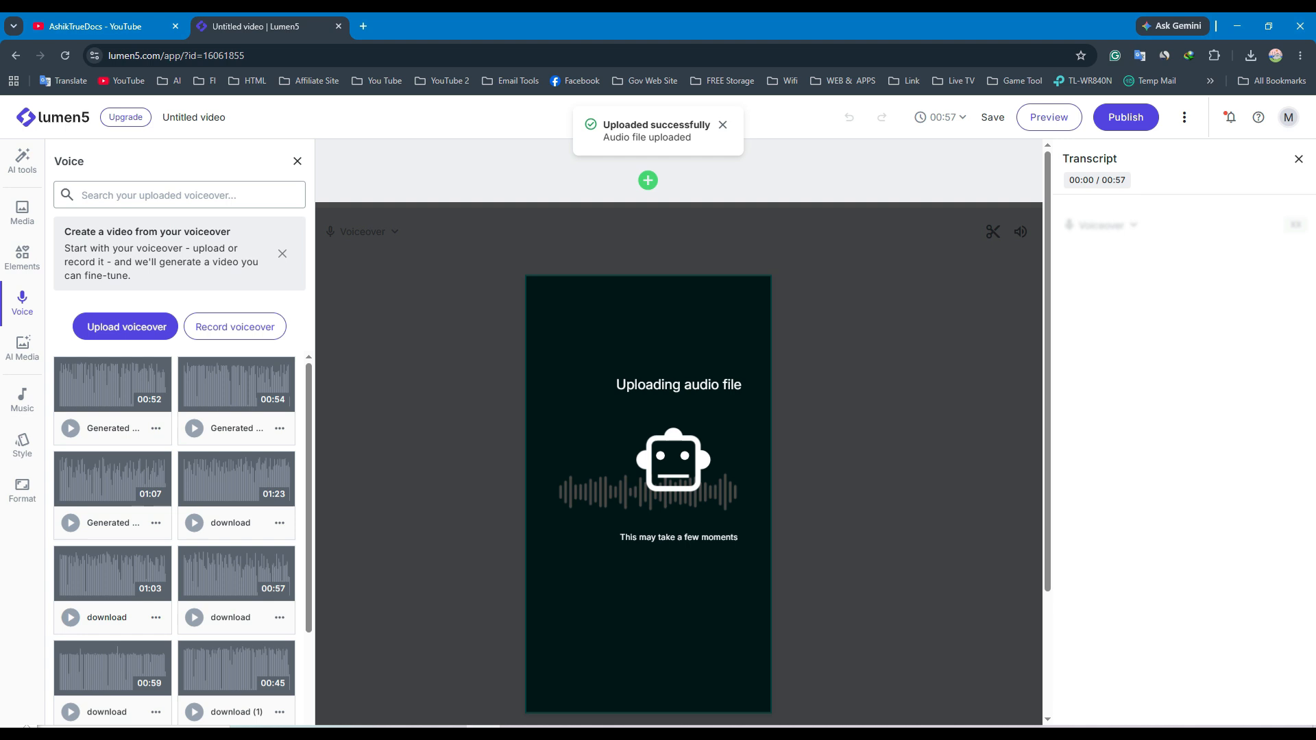
click(916, 540)
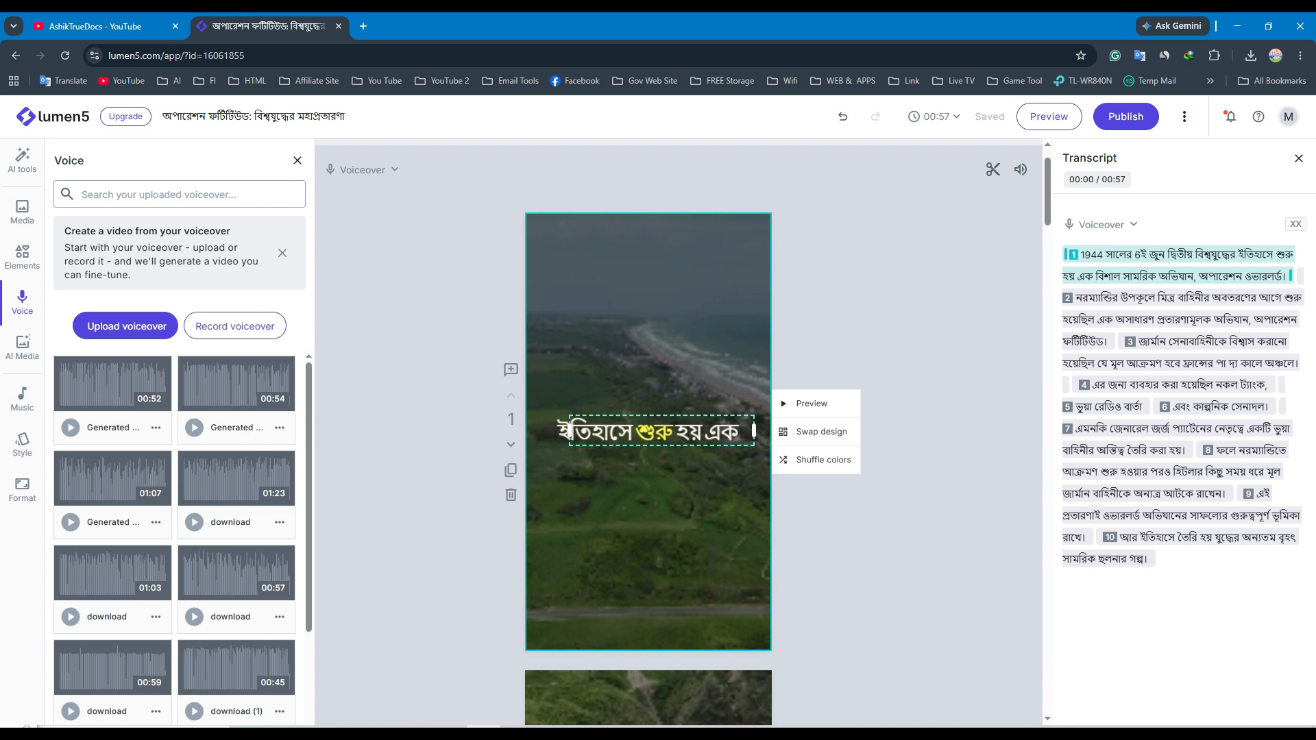
Remove the on-screen caption text from scenes 1 and 2
click(569, 431)
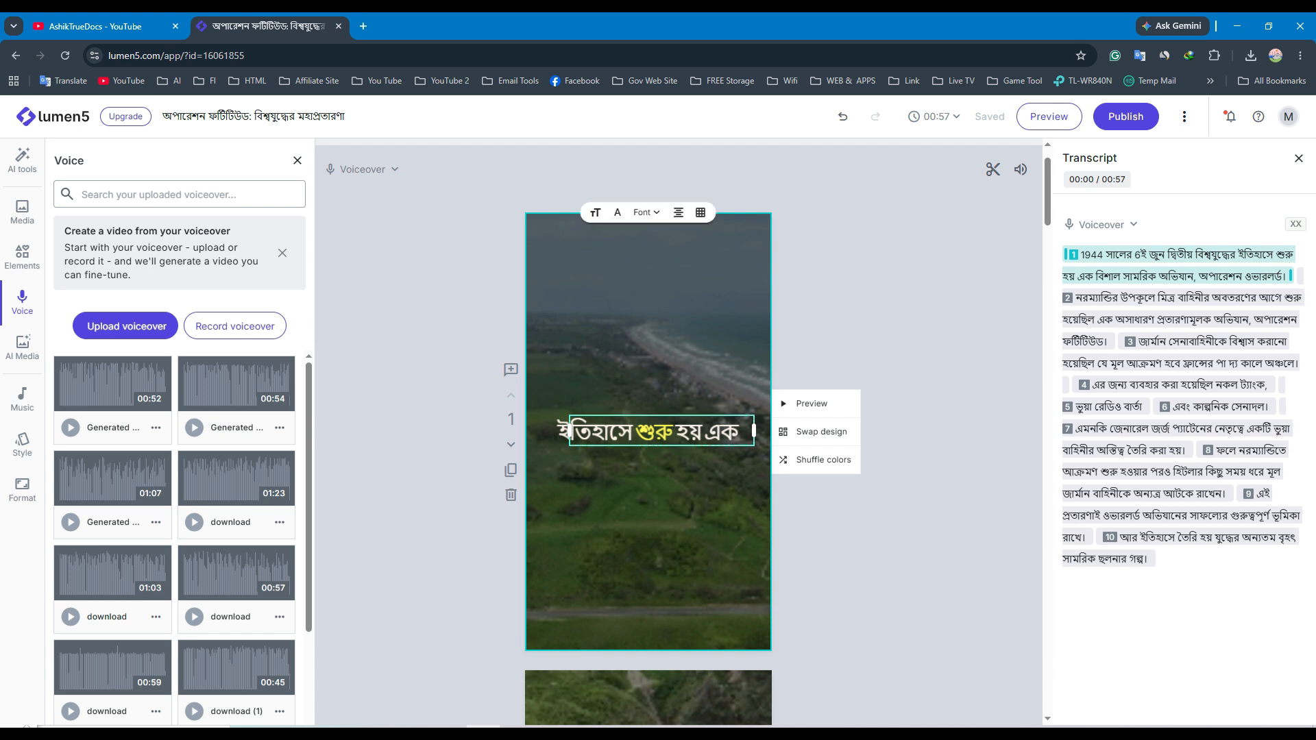
scroll(569, 430, down, 5)
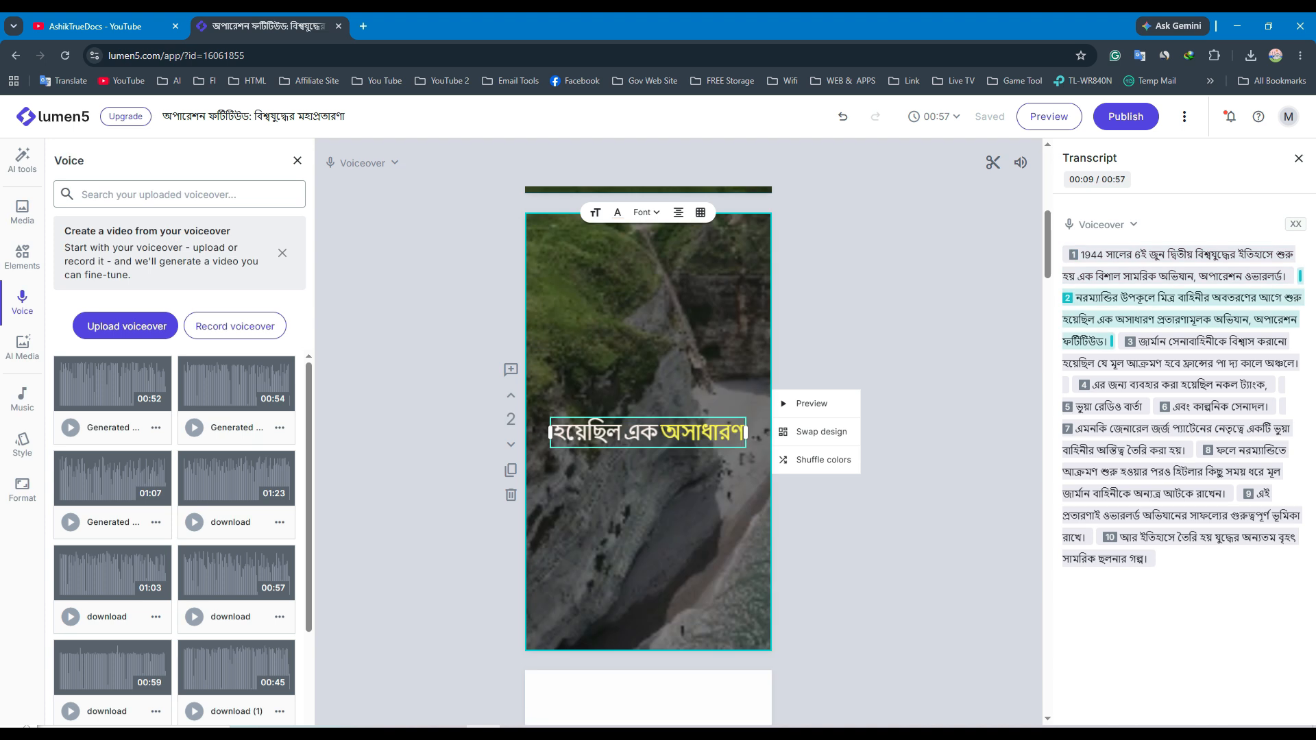
scroll(648, 430, up, 5)
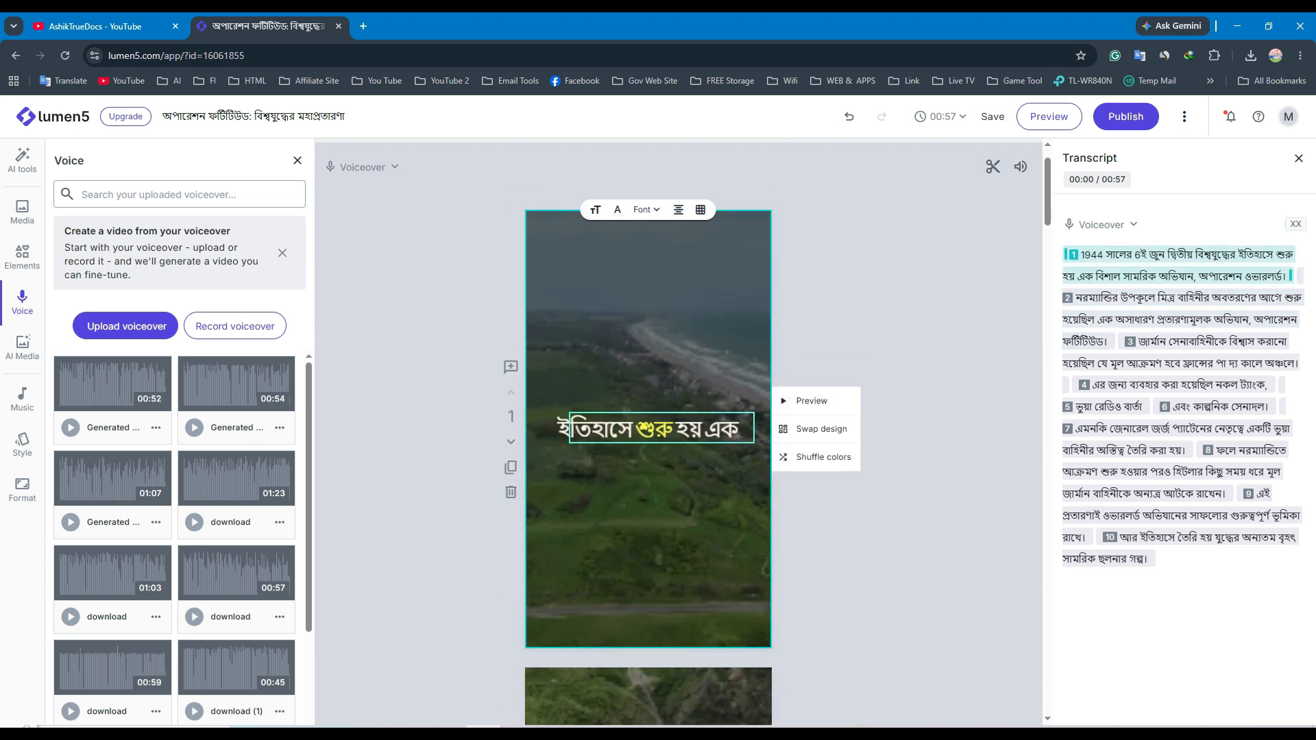
Review the footage of all generated scenes through scene 10 and return to scene 1
scroll(648, 432, down, 3)
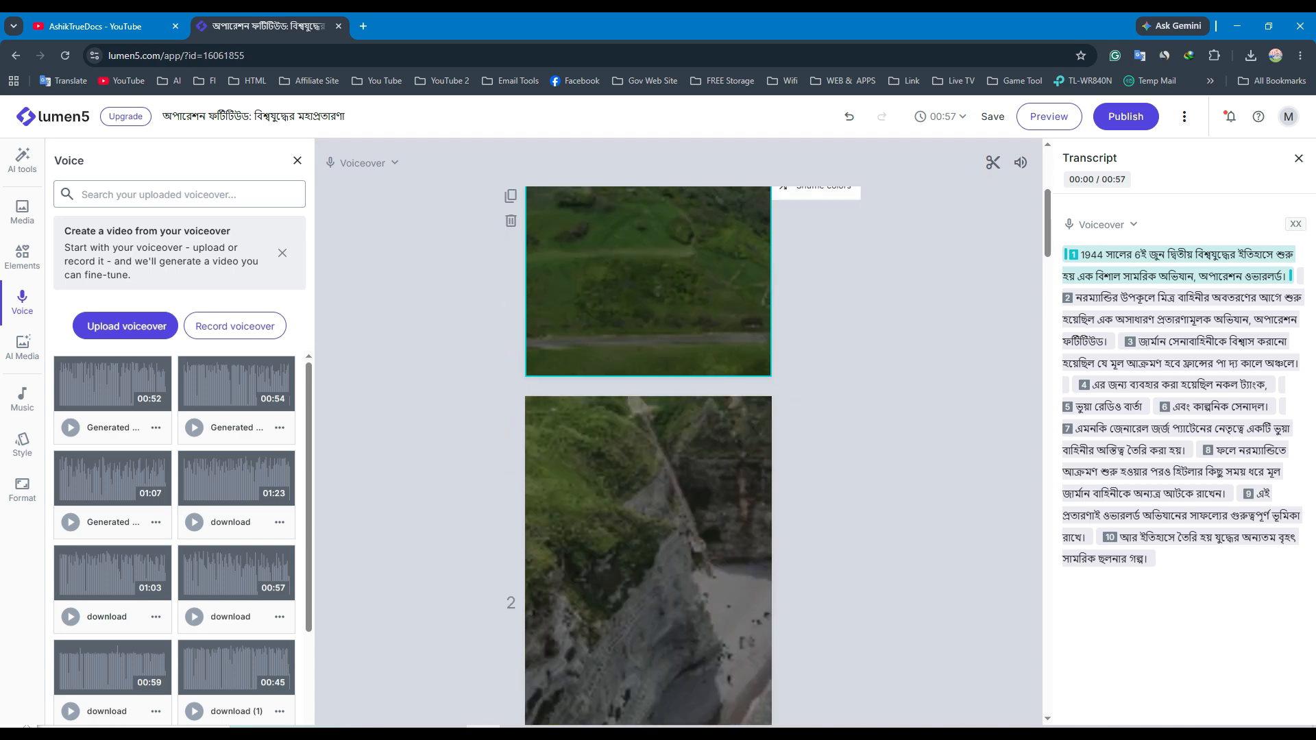
scroll(648, 430, down, 10)
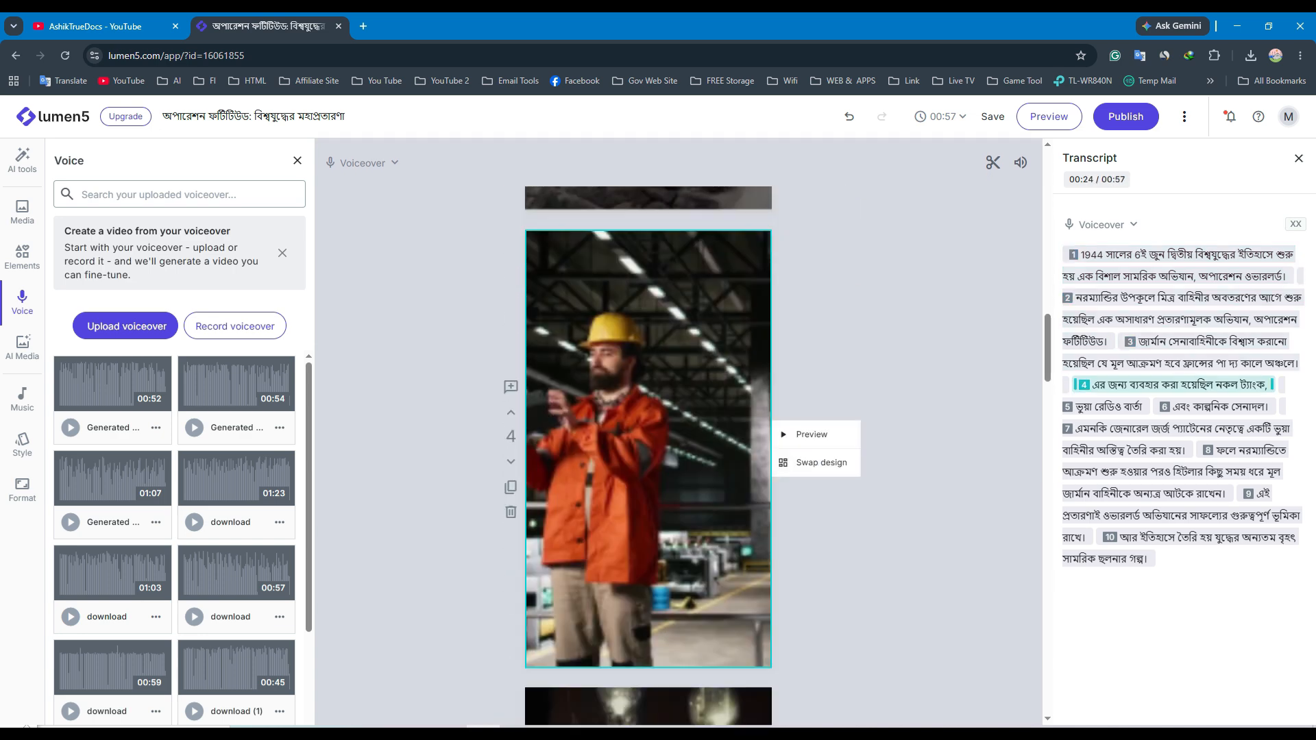
scroll(649, 430, down, 10)
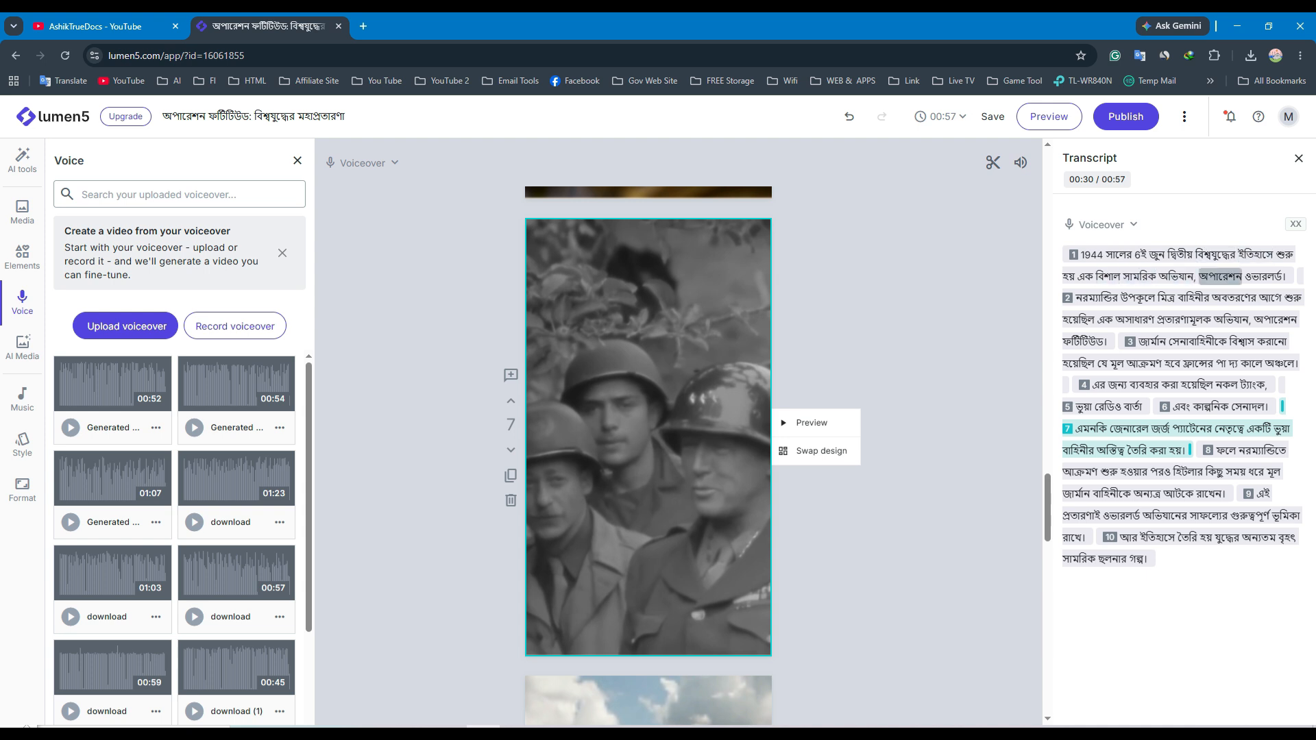
scroll(648, 432, down, 10)
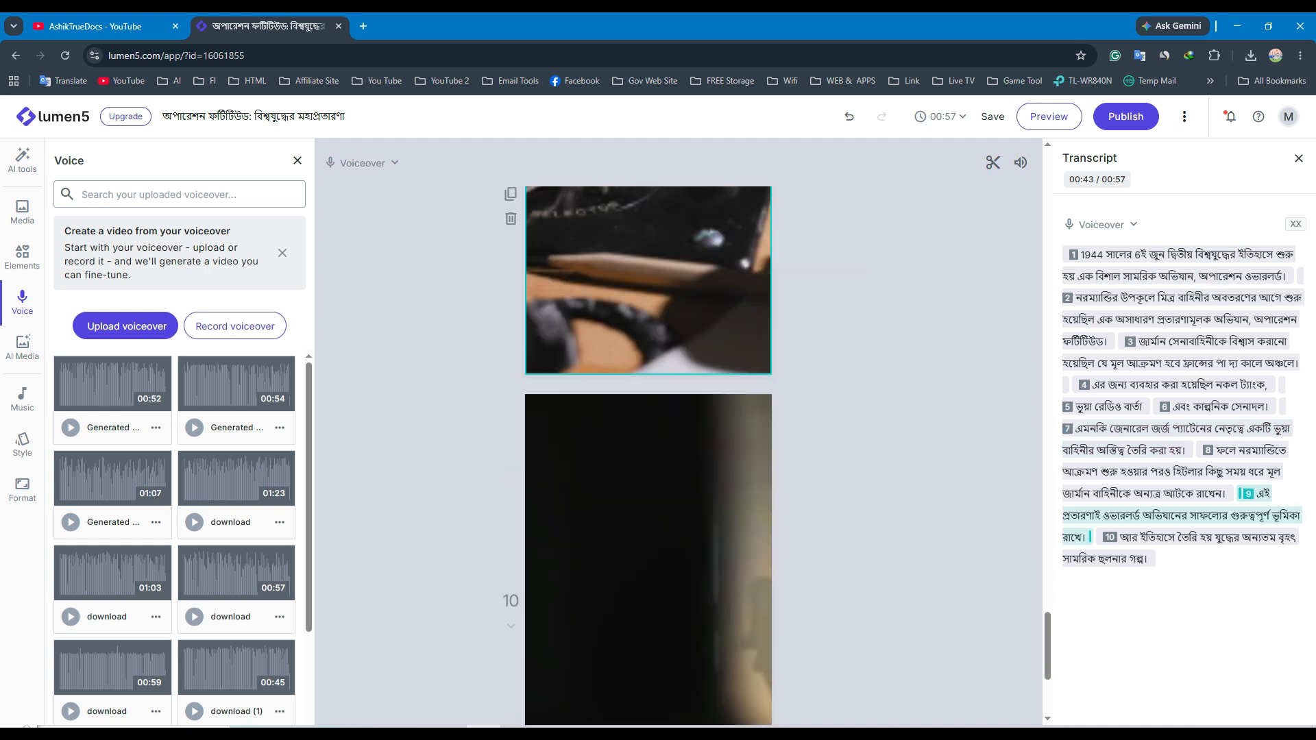
scroll(647, 452, down, 3)
scroll(648, 452, up, 5)
scroll(648, 453, up, 3)
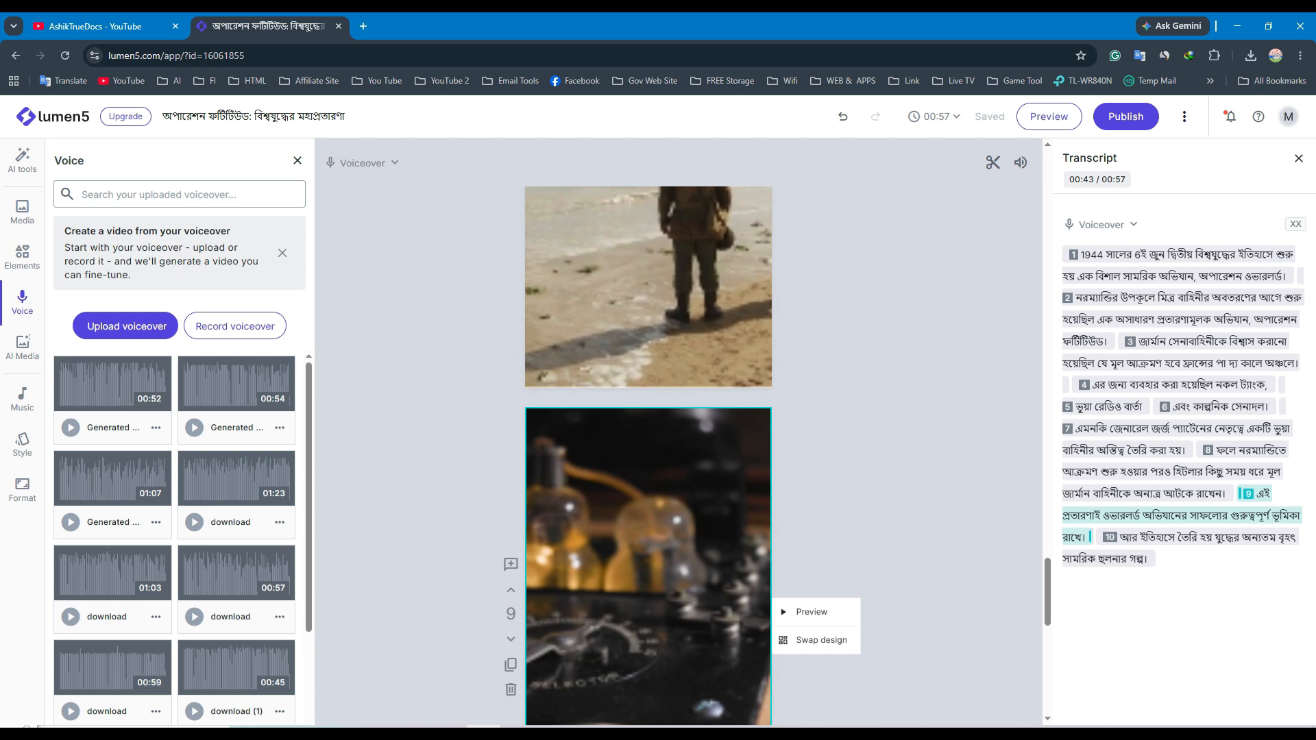
scroll(647, 452, up, 15)
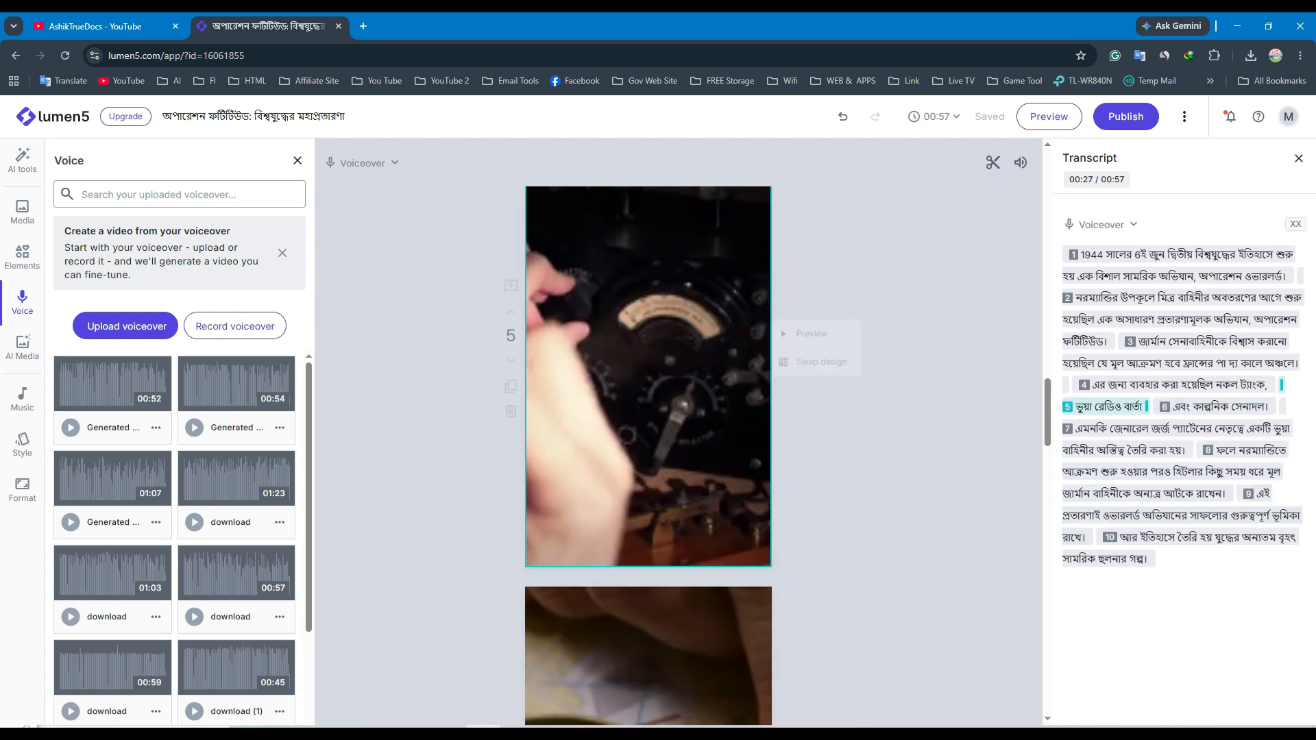
scroll(648, 452, up, 6)
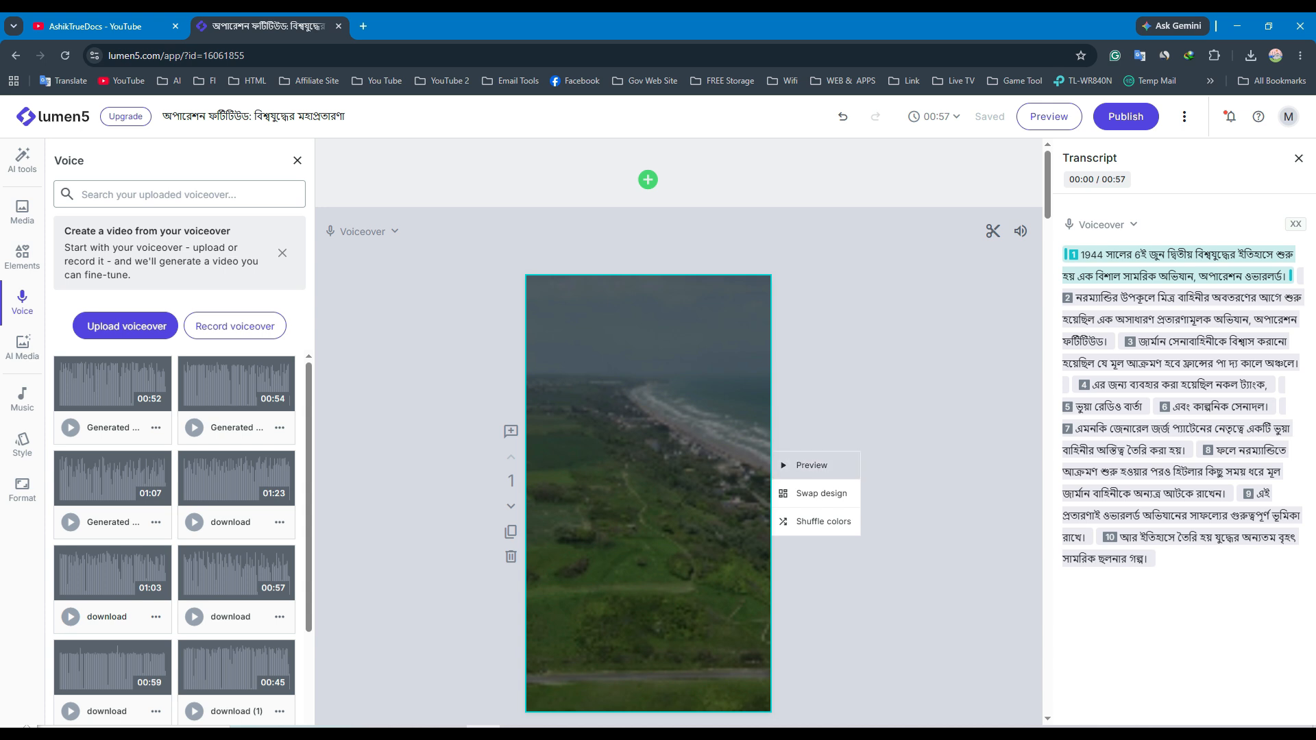
Preview scene 1 and check the footage of scene 2
click(815, 466)
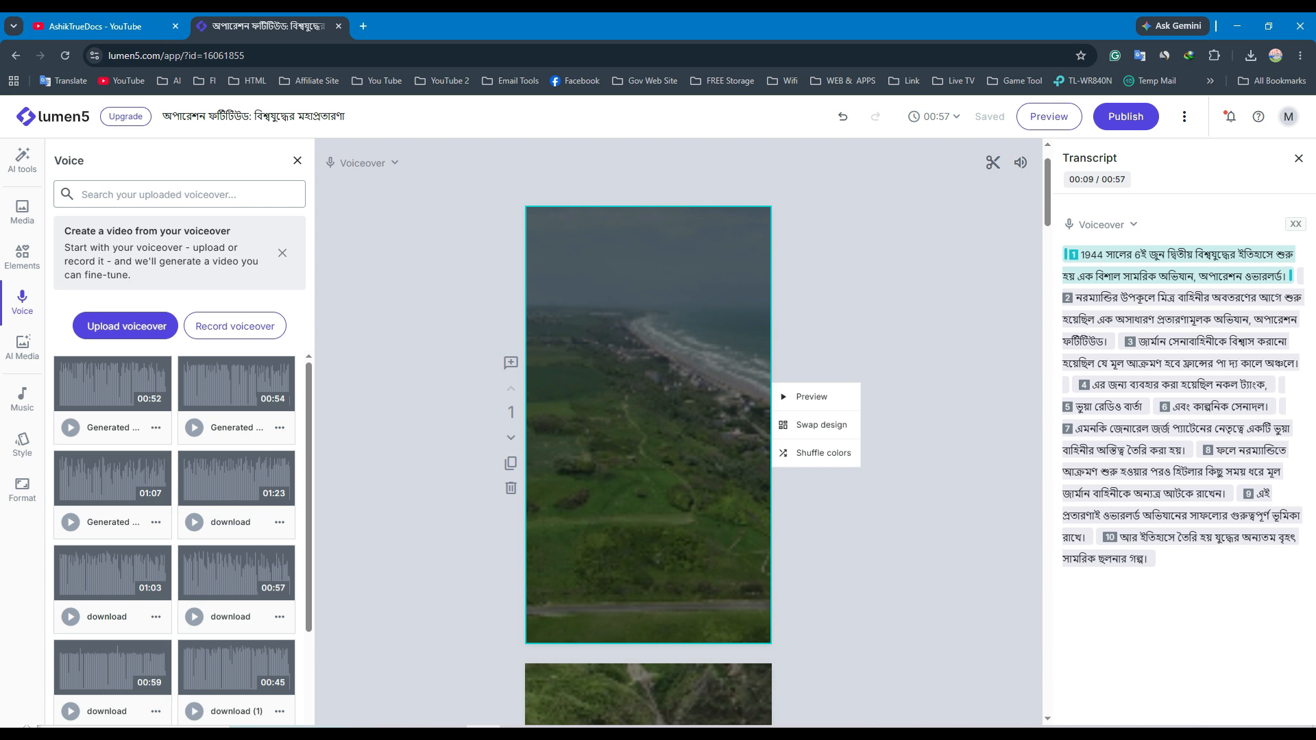
scroll(647, 446, down, 5)
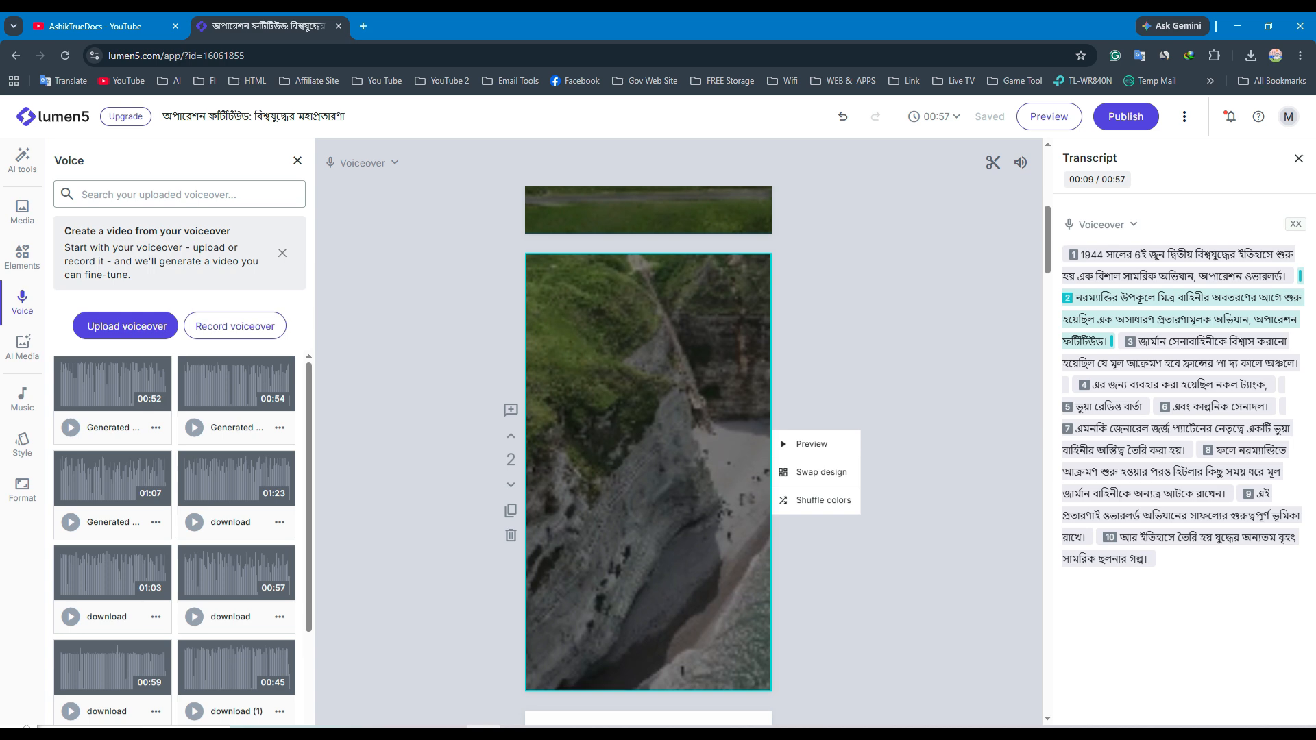
scroll(648, 445, up, 5)
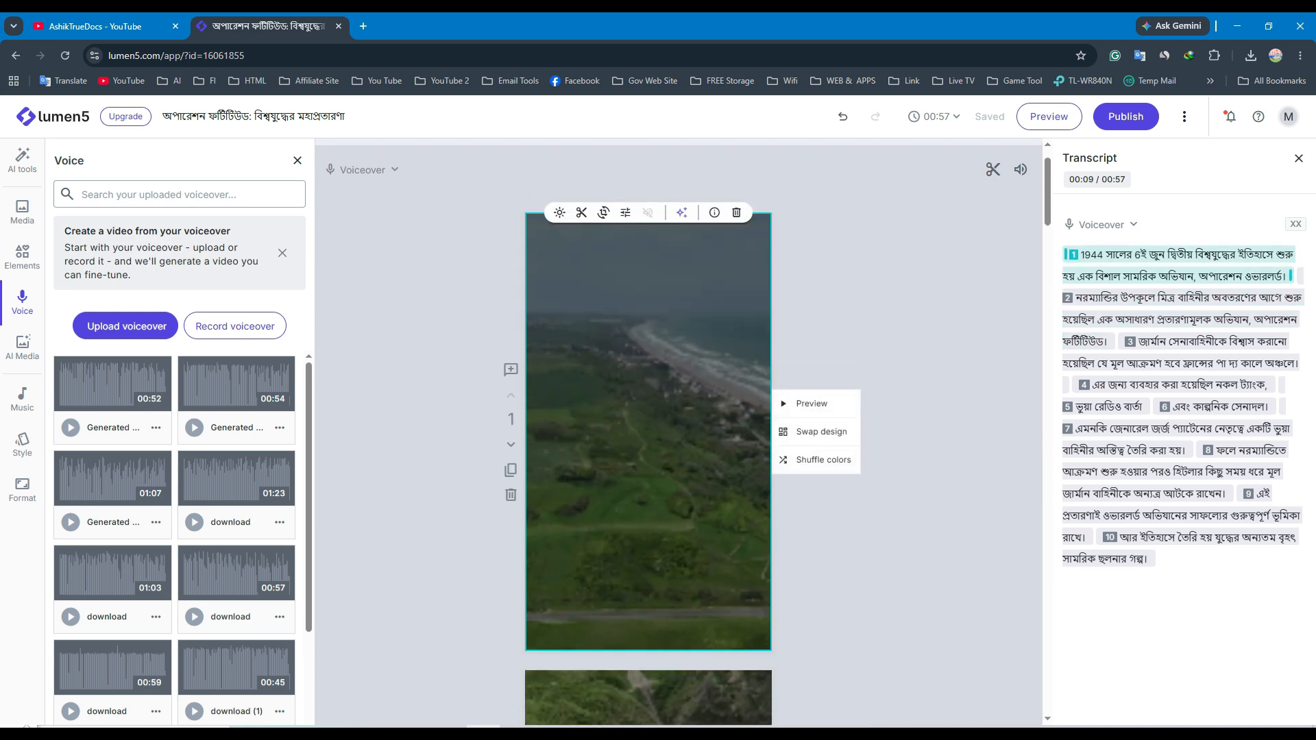
Get AI media suggestions for scene 1 and replace its background with the suggested US army soldiers at Normandy beach clip
scroll(681, 275, up, 1)
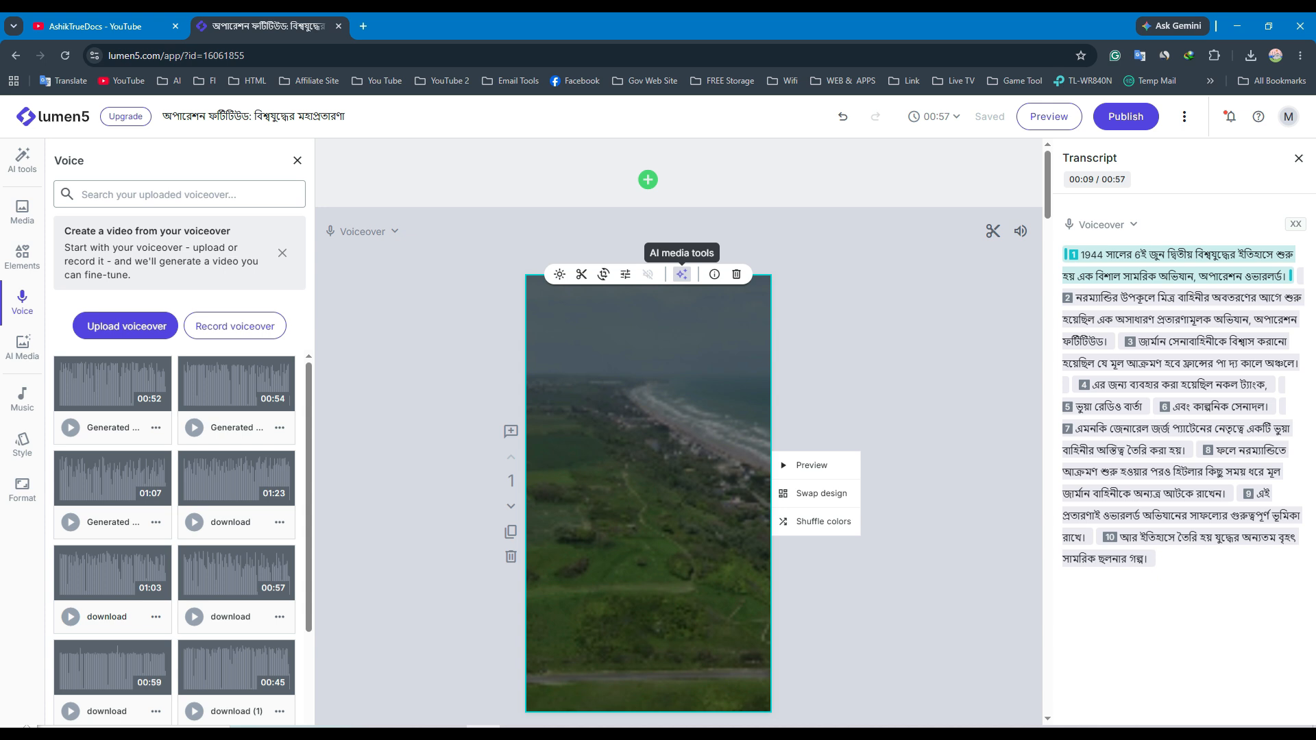
scroll(681, 274, down, 1)
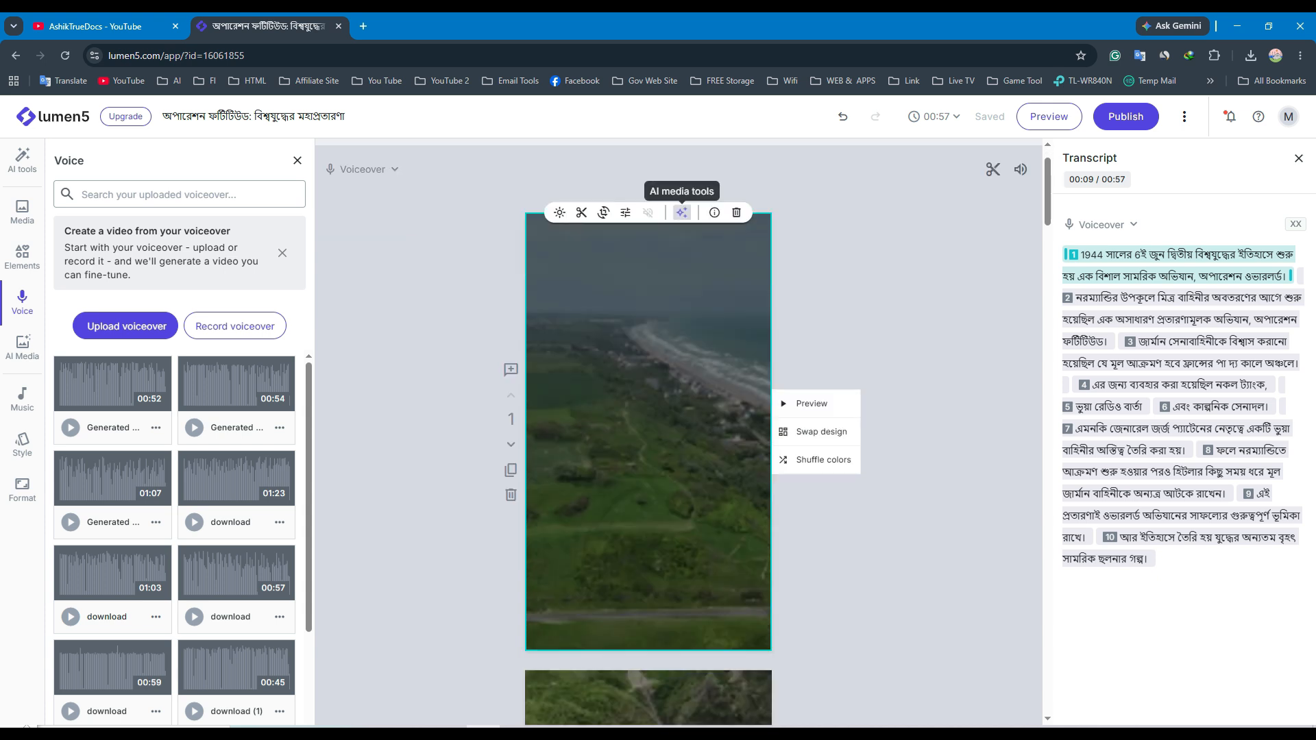
click(682, 213)
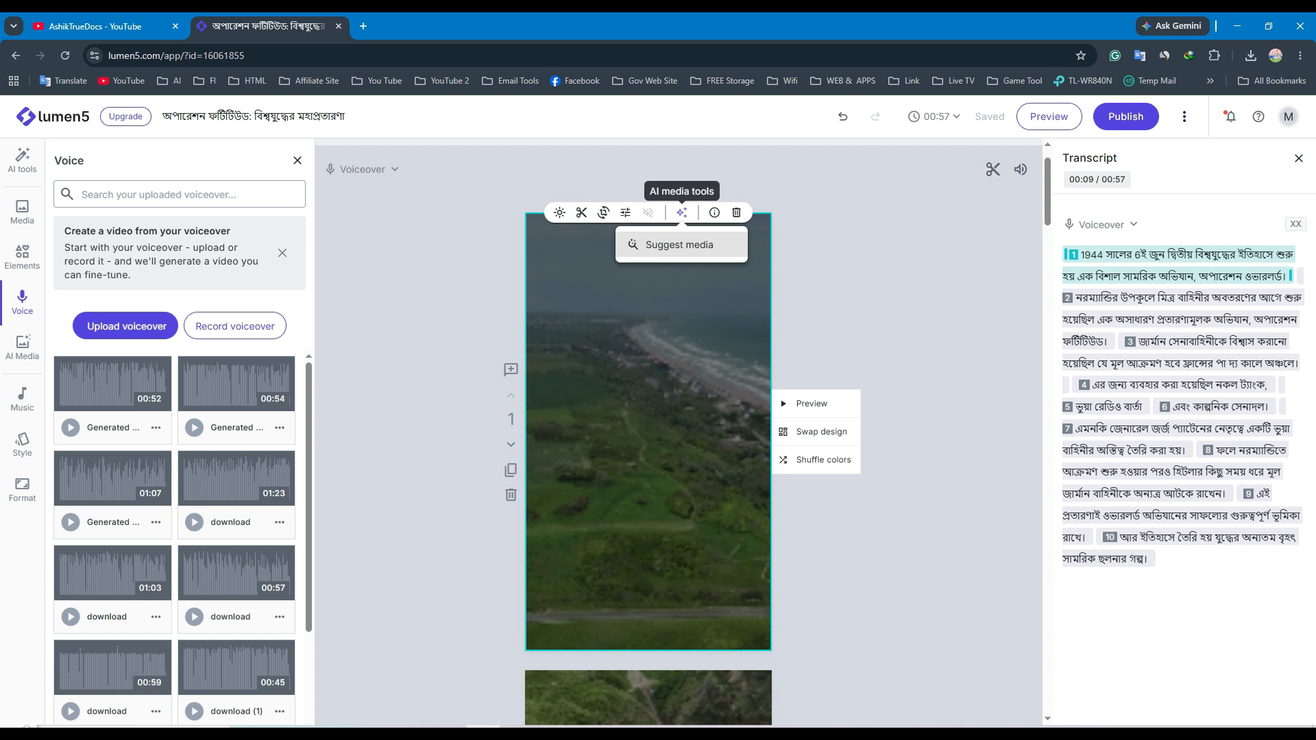
click(678, 244)
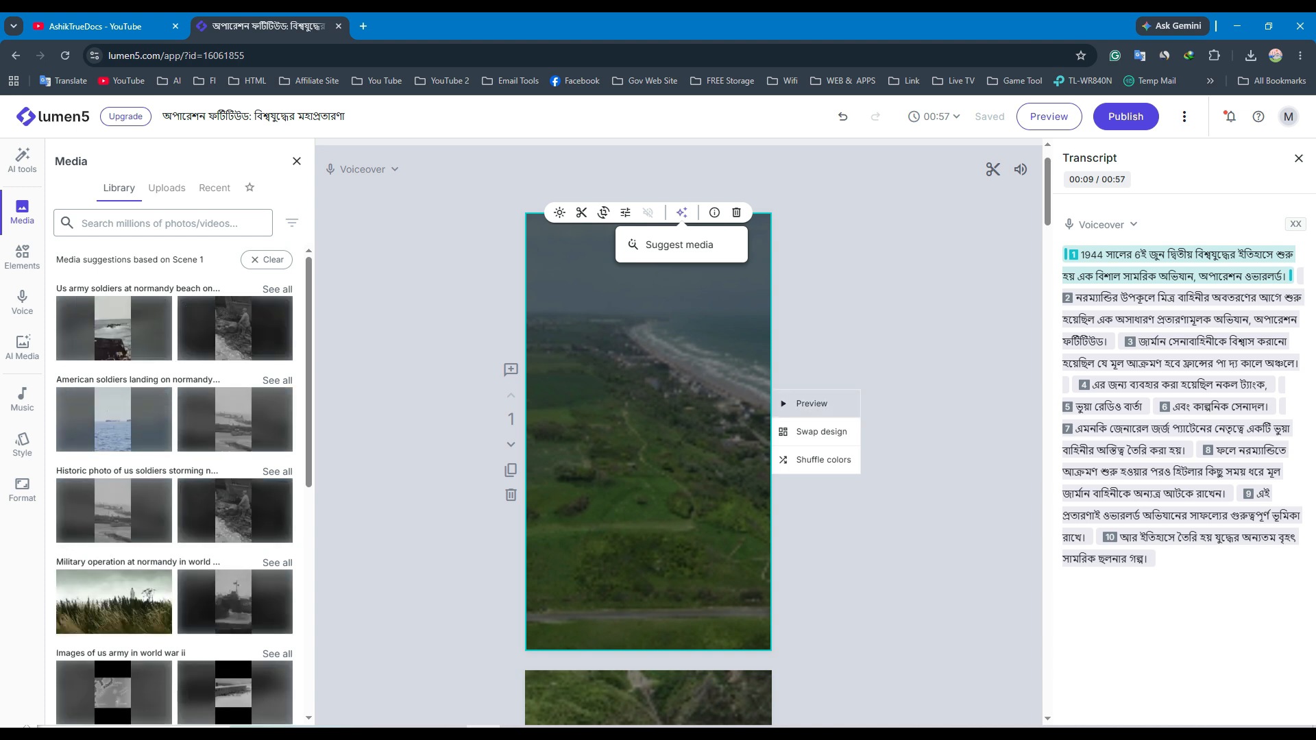
mouse_move(113, 328)
drag(219, 349, 601, 387)
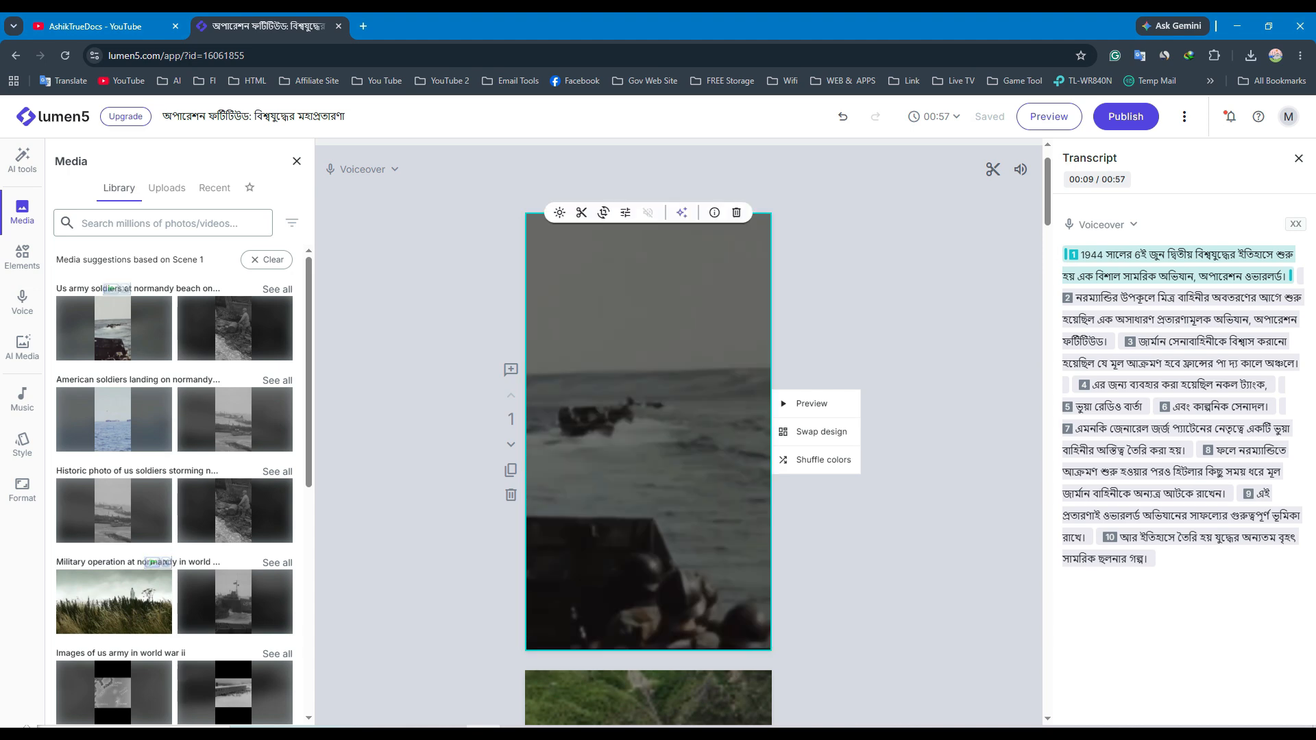
Look over the background footage of scenes 2 and 3 in the edited video
scroll(649, 431, down, 2)
scroll(511, 490, down, 4)
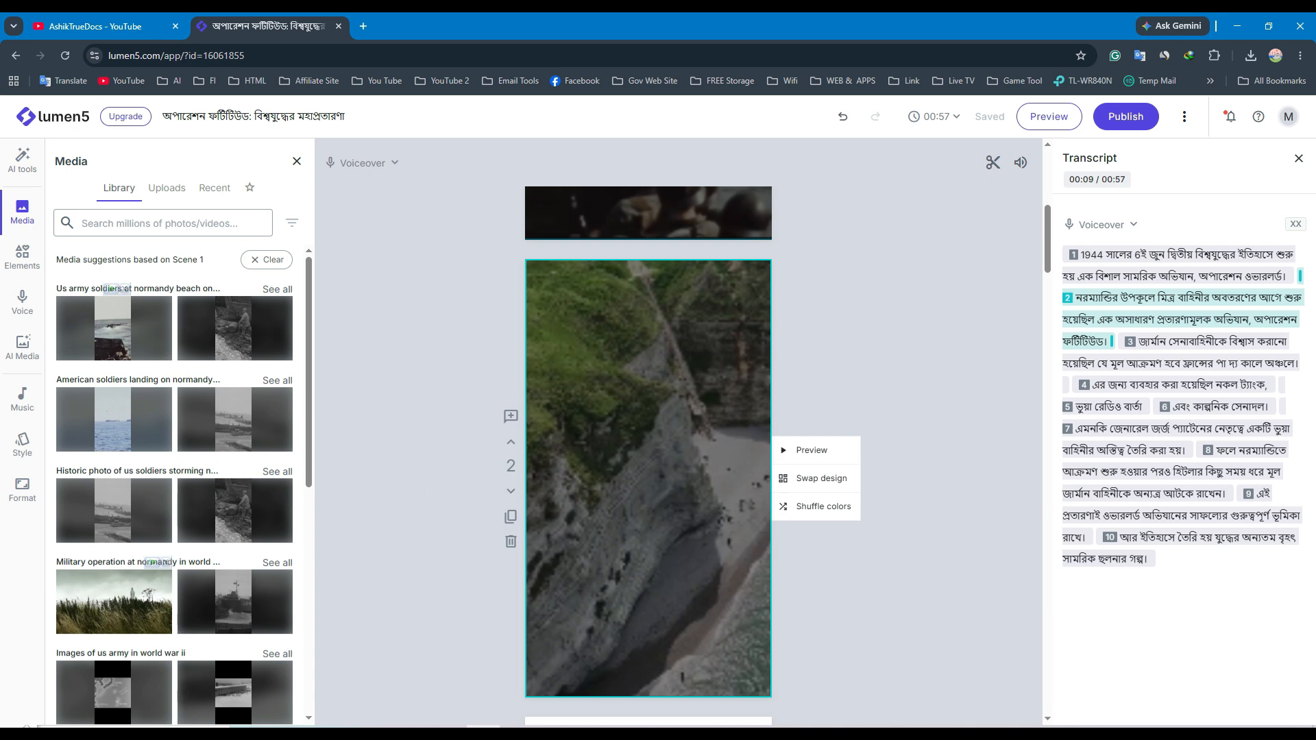
scroll(647, 440, down, 2)
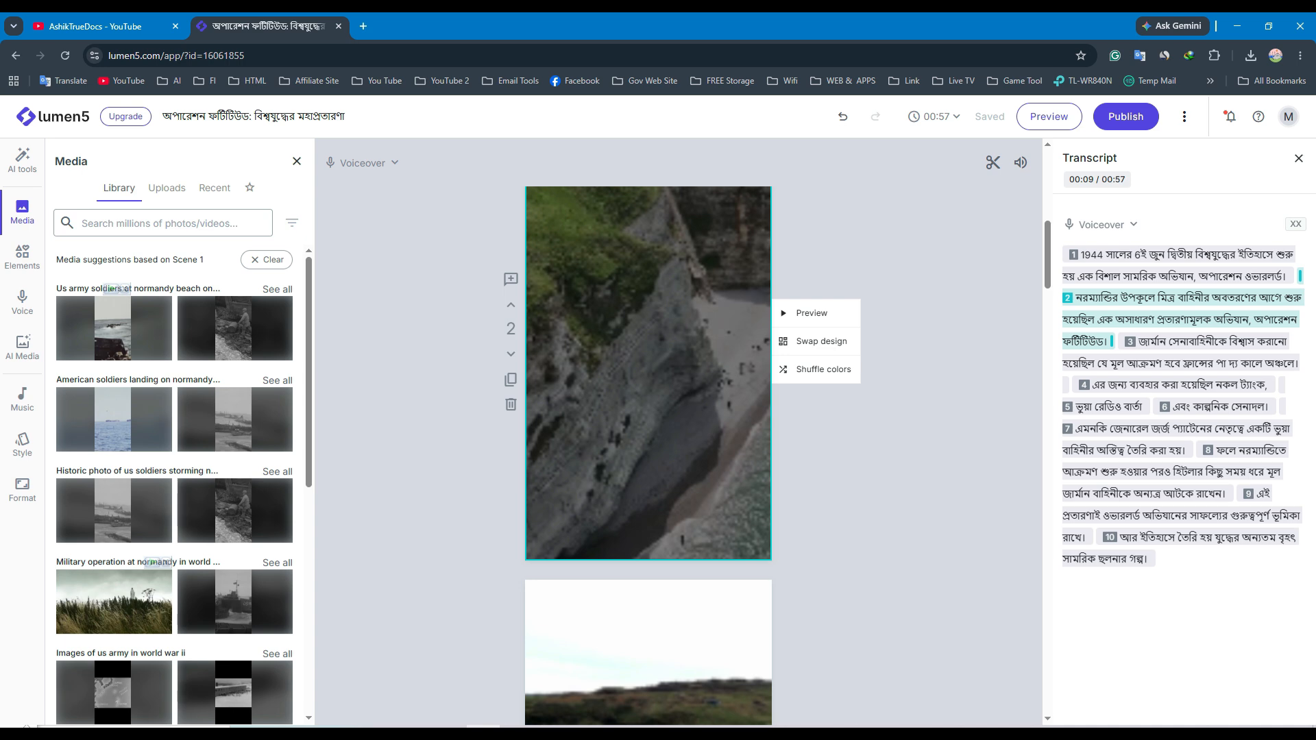
scroll(649, 439, up, 1)
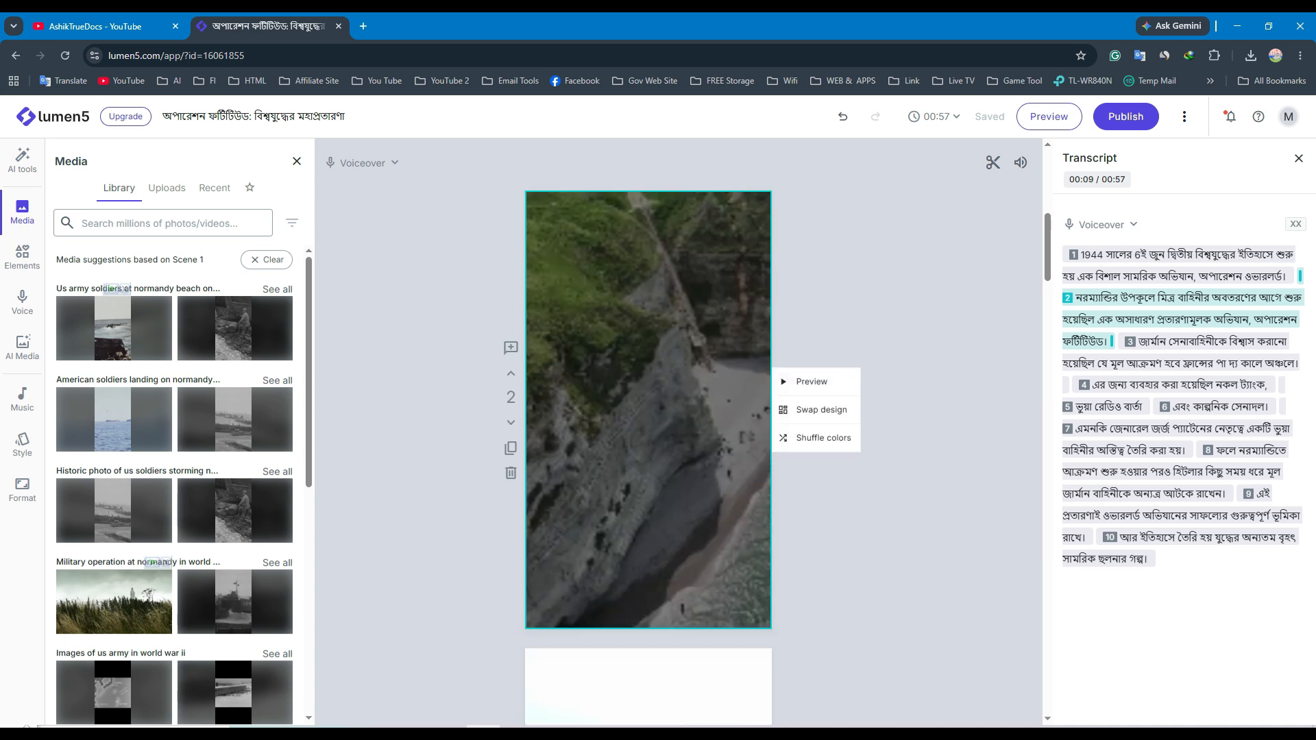
scroll(647, 439, down, 4)
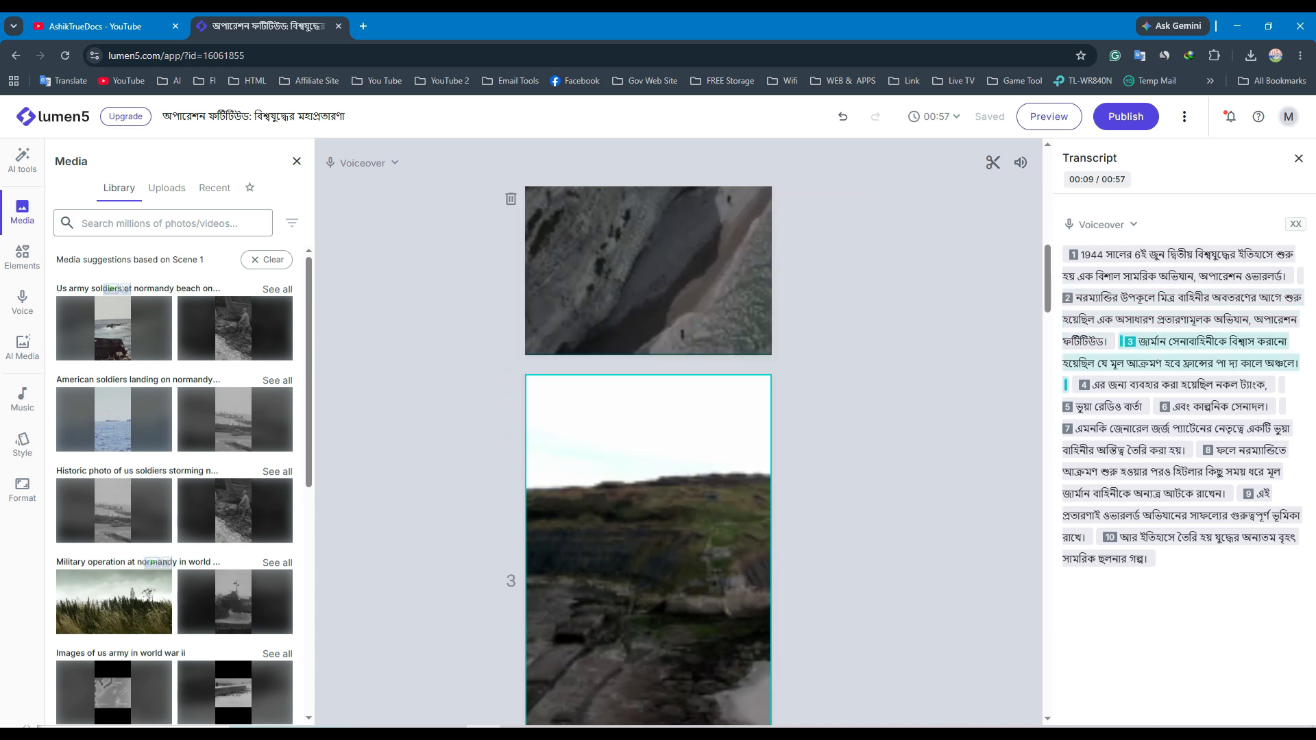
scroll(648, 439, up, 4)
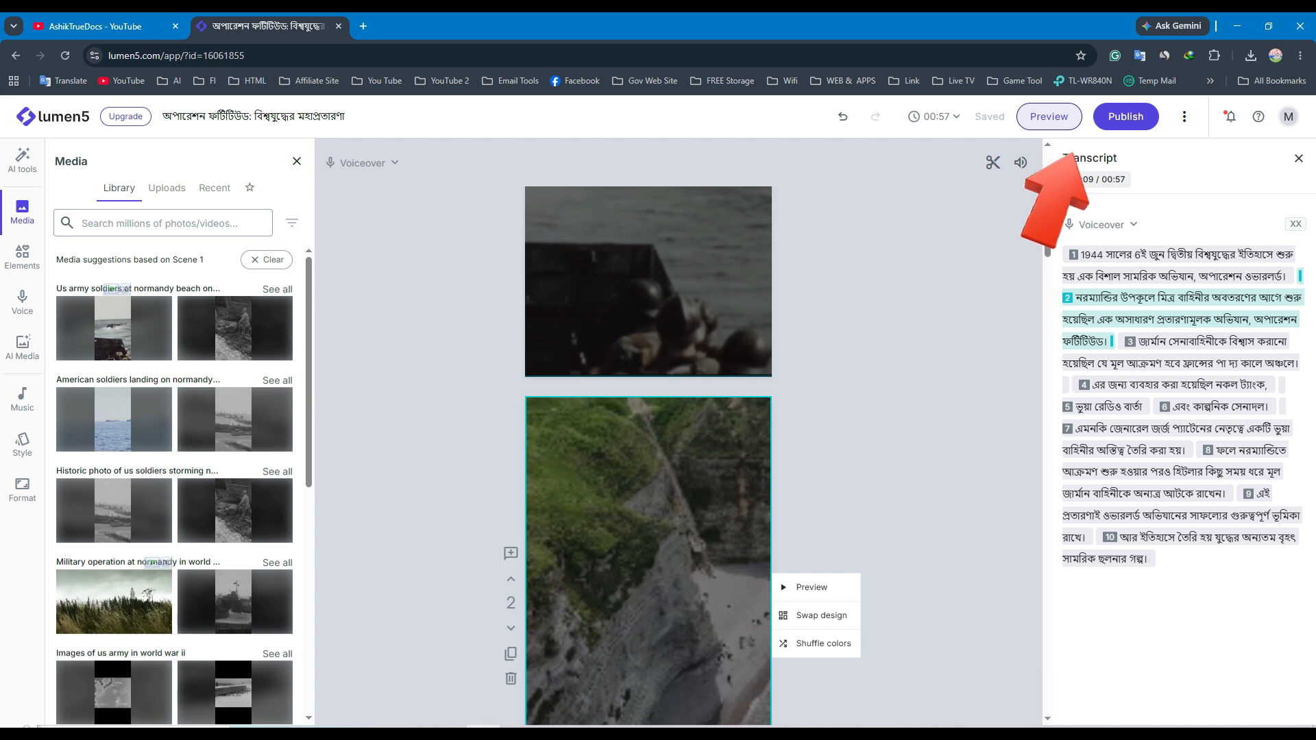
Preview the edited video from scene 1 into the footage of scene 2, and close the preview
scroll(648, 439, up, 4)
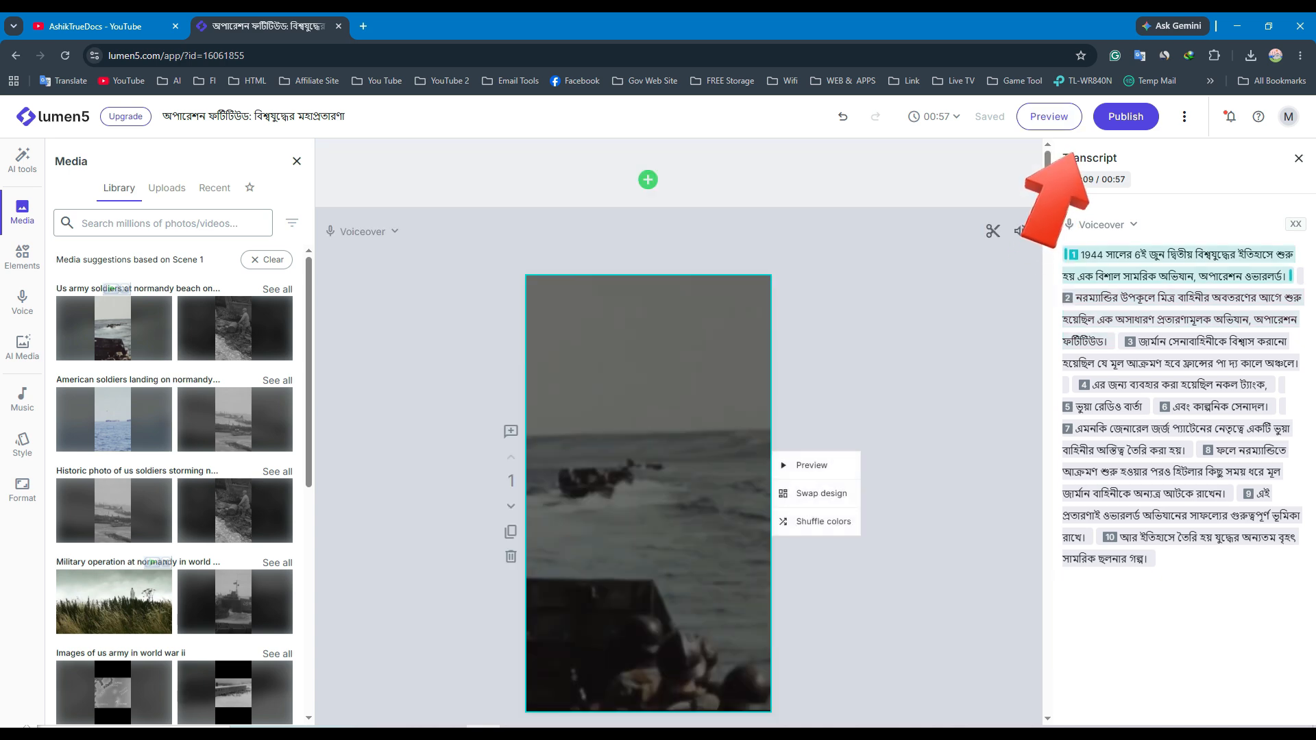
click(1049, 117)
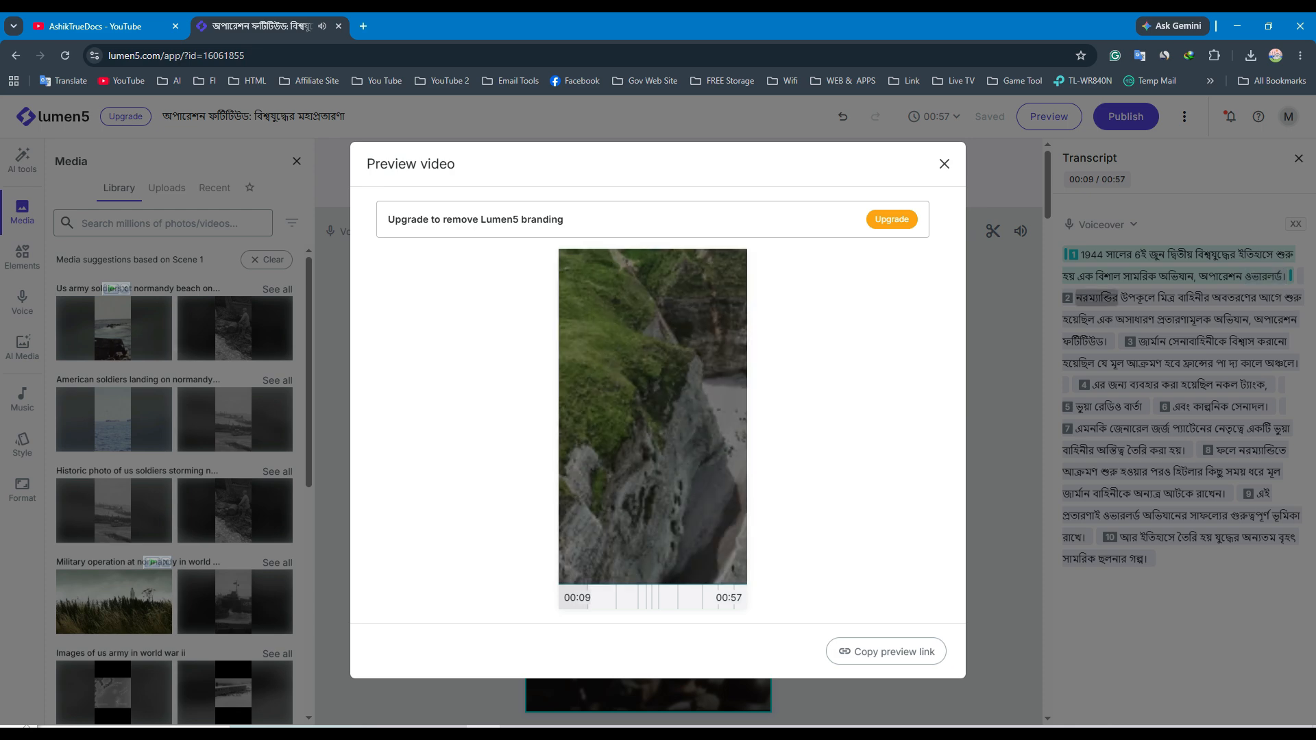
key(Escape)
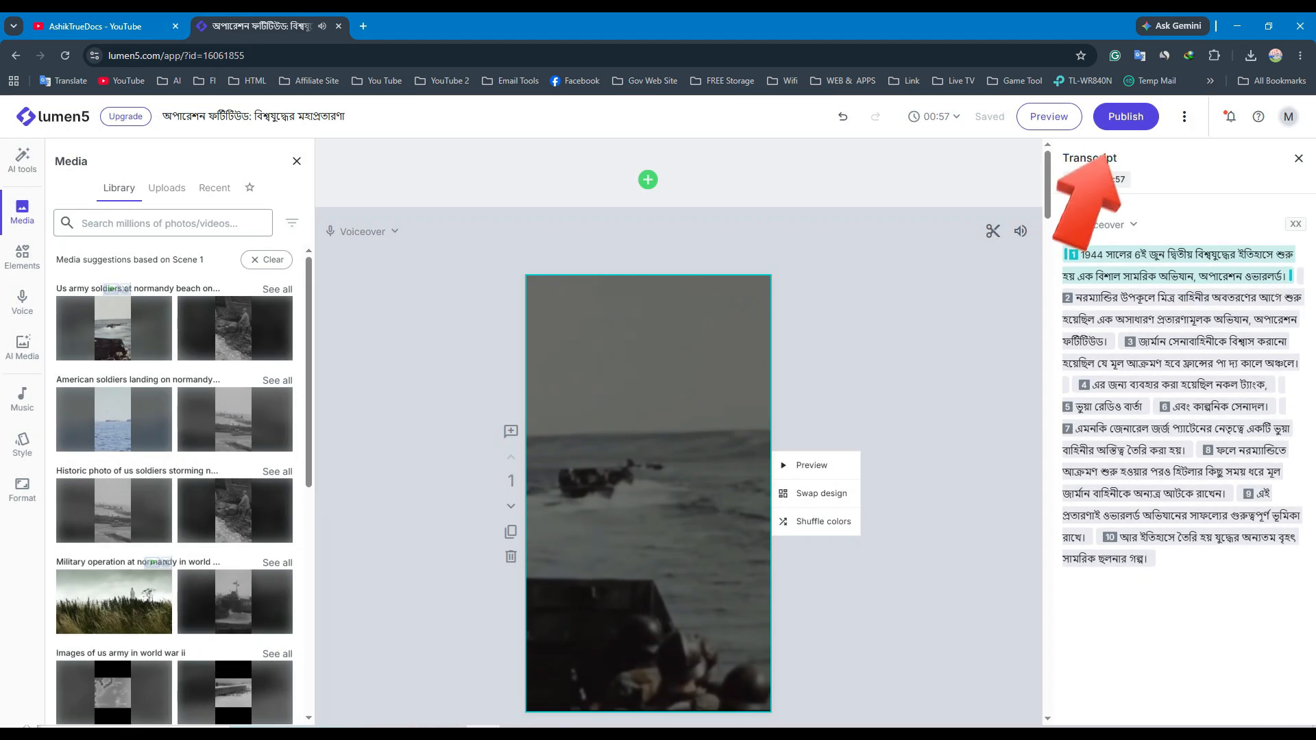
Publish the finished video and download it as lumen5-video.mp4 into the Downloads\Video folder
click(1126, 117)
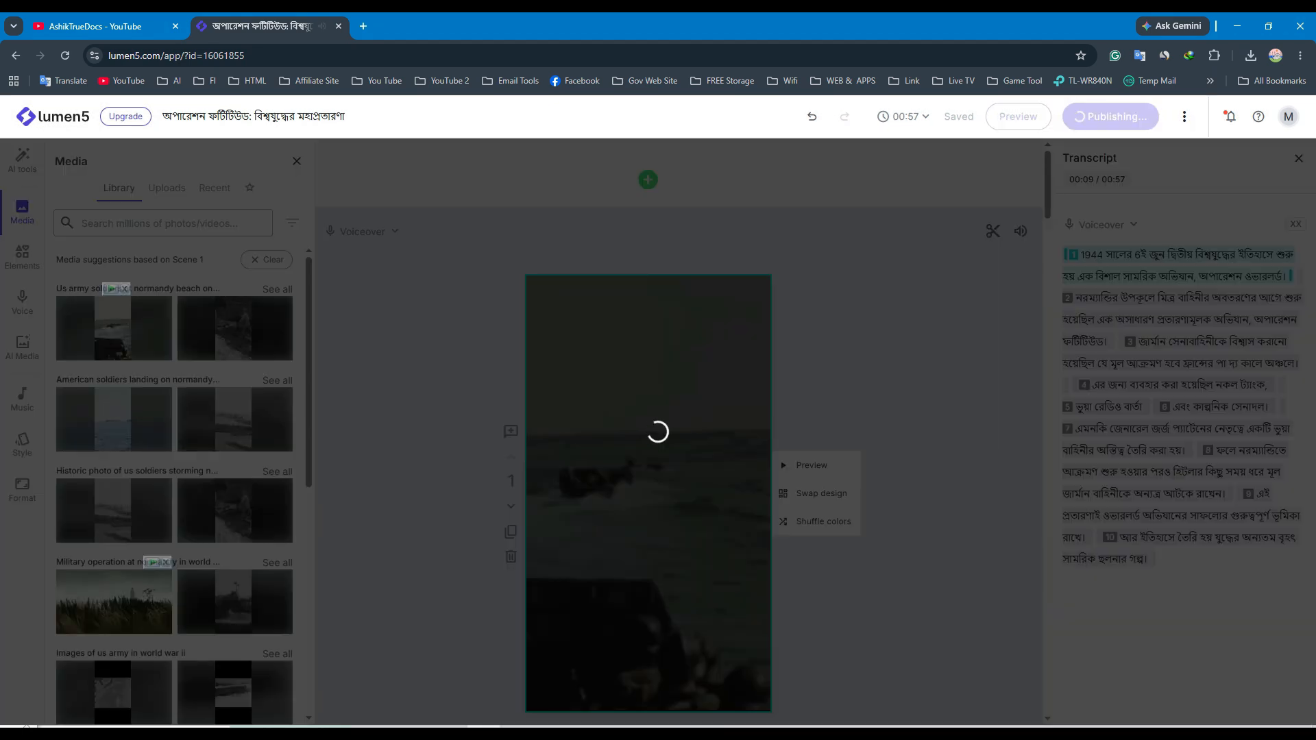
scroll(488, 432, down, 3)
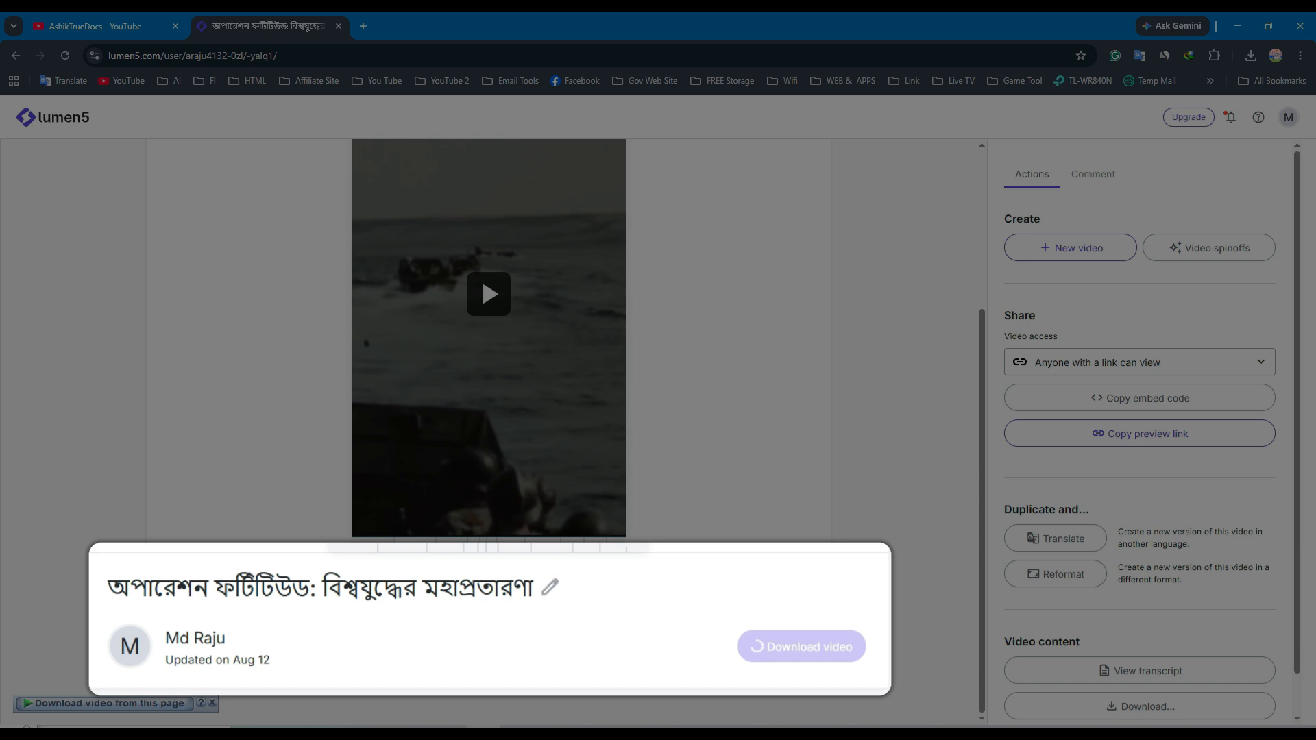
drag(109, 589, 532, 589)
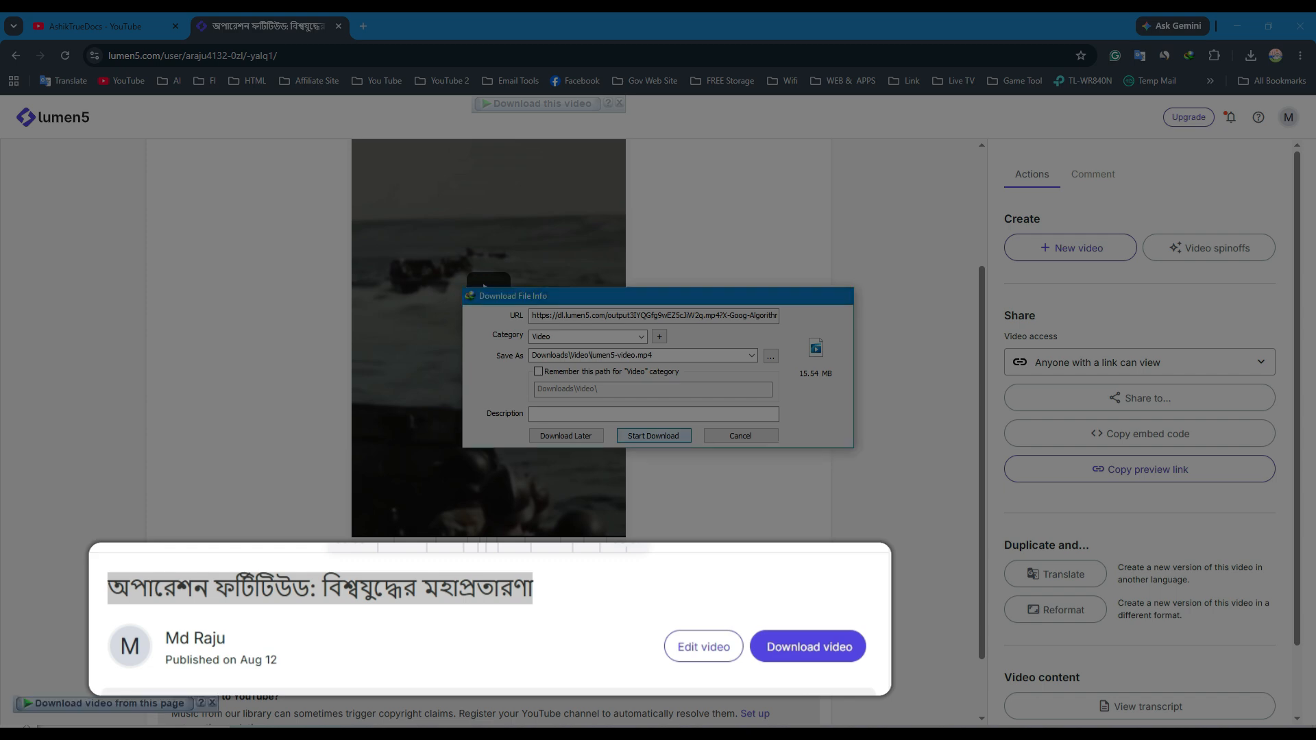
key(Escape)
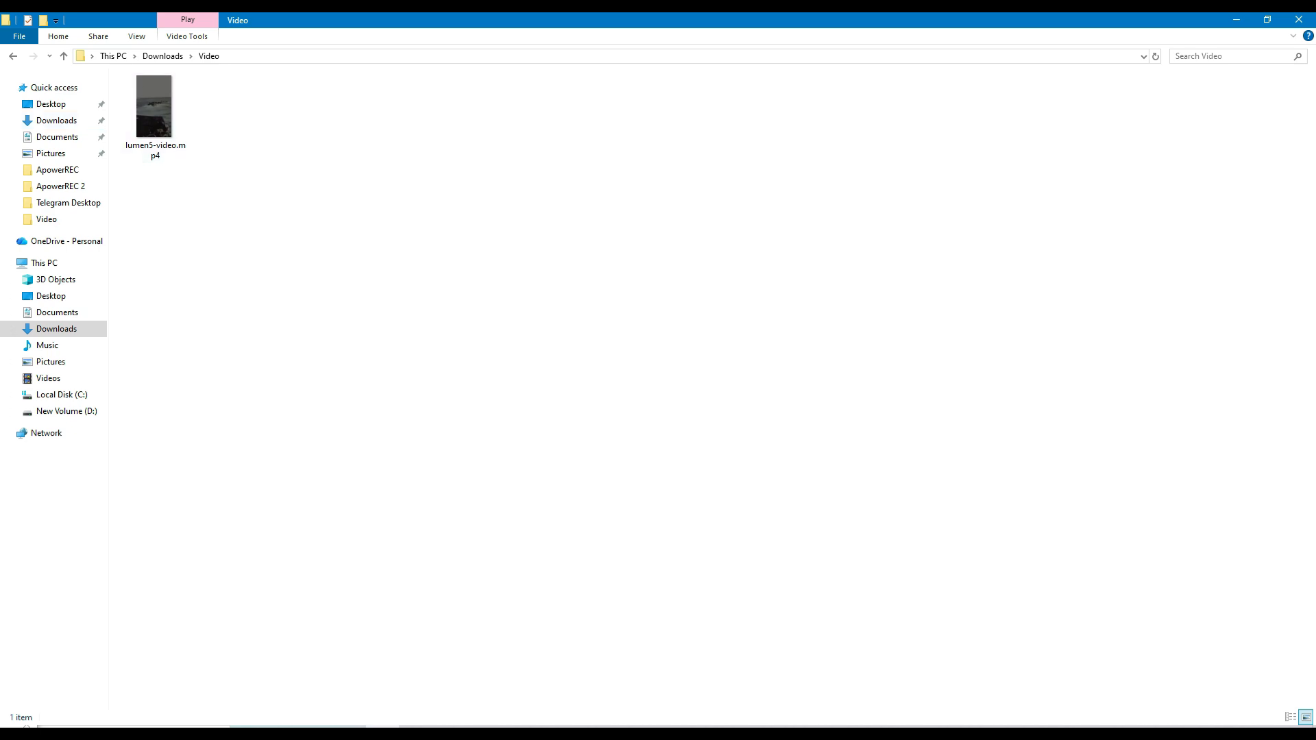
Play the downloaded lumen5-video.mp4 in the media player to check it, and close the player
double_click(156, 116)
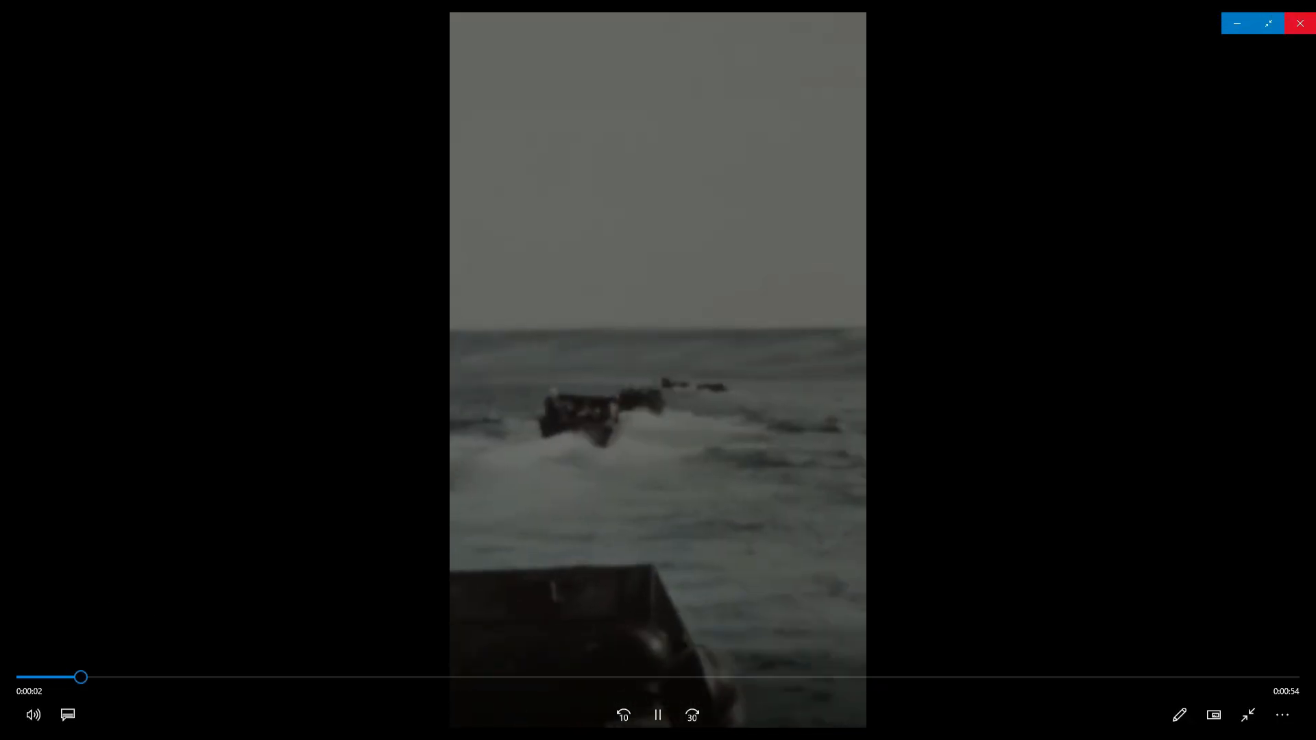
click(1298, 21)
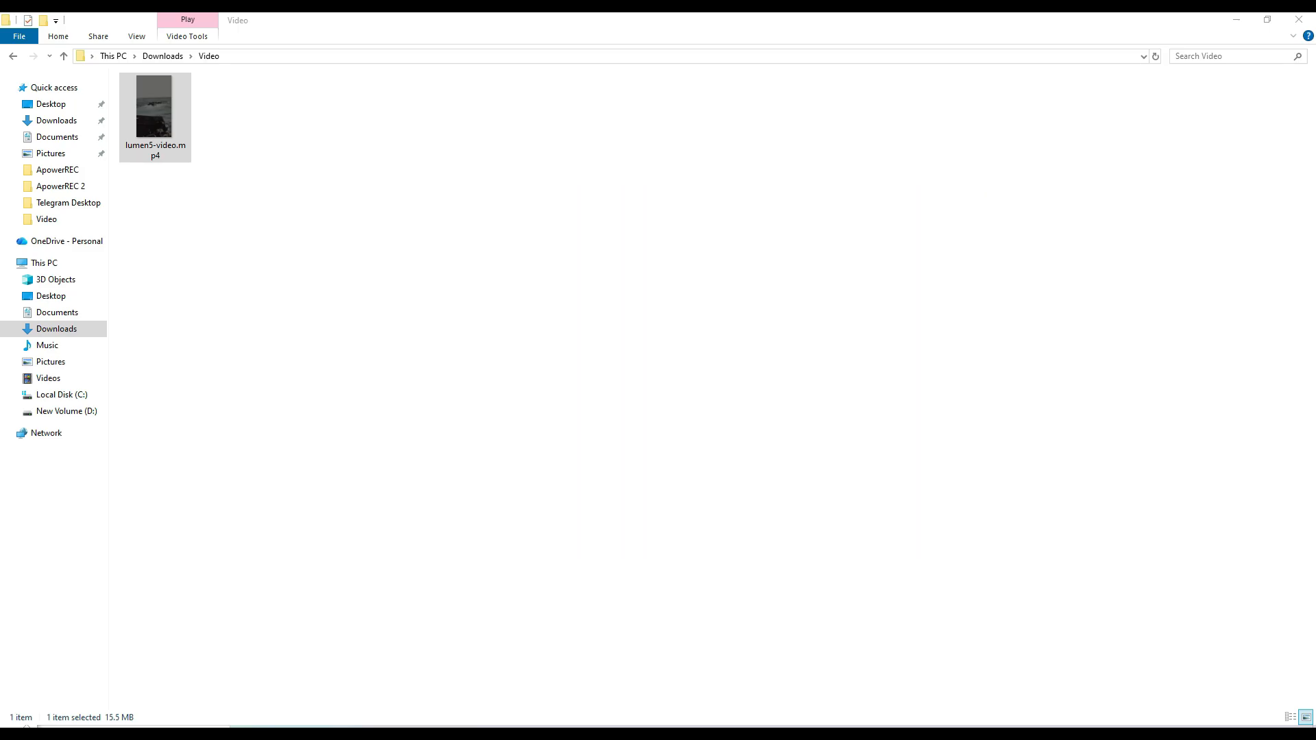